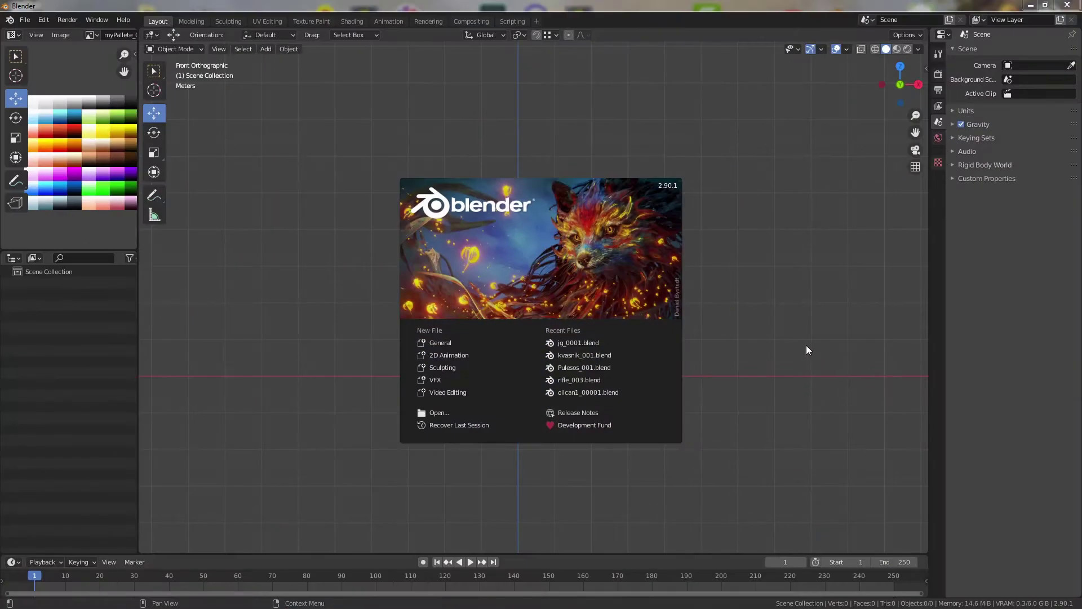
Step: Dismiss the splash screen and orbit from Front Orthographic to a User Perspective view of the grid
left_click(800, 354)
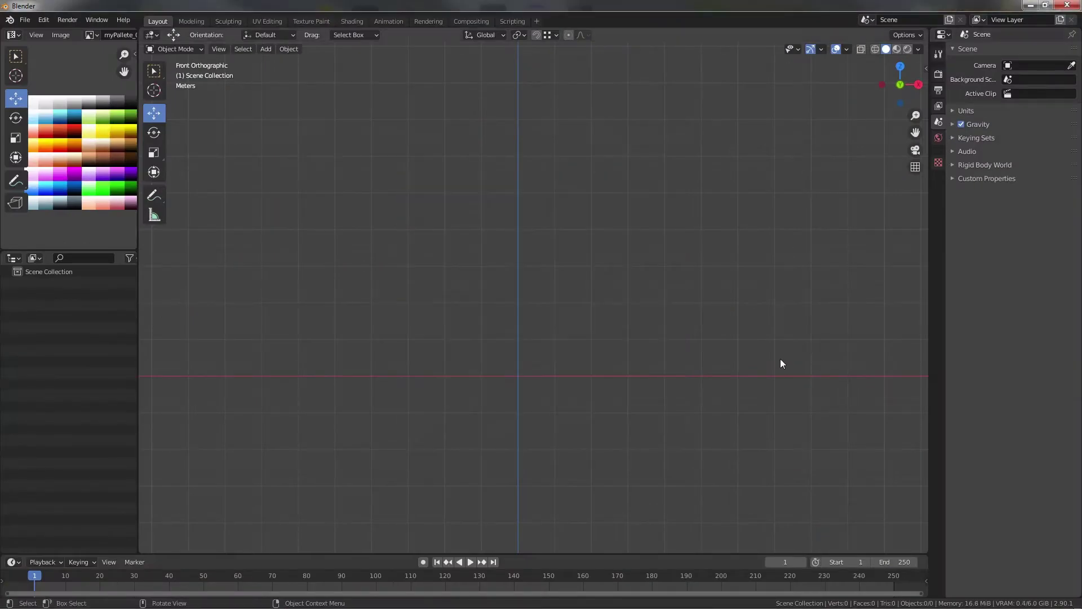
mouse_move(669, 325)
middle_mouse_down()
mouse_move(664, 341)
mouse_move(679, 343)
middle_mouse_up()
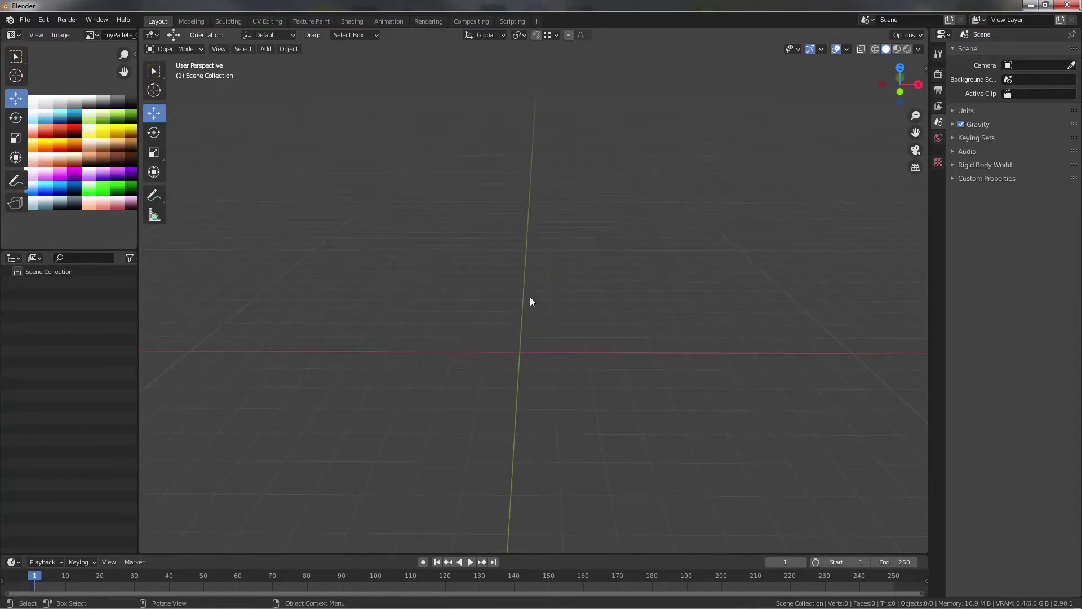
mouse_move(534, 203)
middle_mouse_down()
mouse_move(519, 198)
mouse_move(594, 358)
middle_mouse_up()
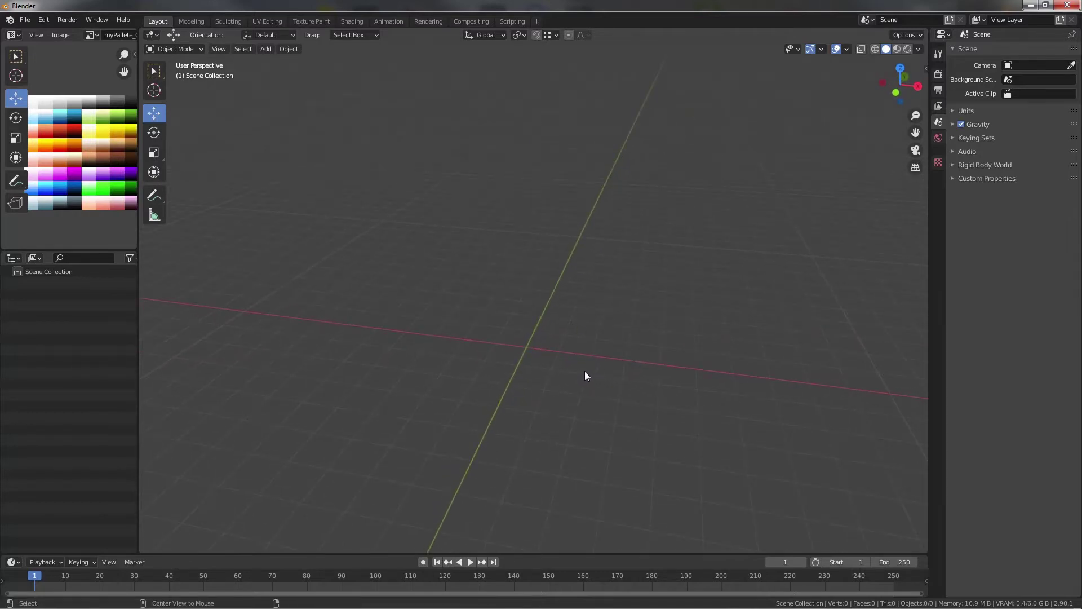
mouse_move(584, 319)
middle_mouse_down()
mouse_move(549, 365)
mouse_move(572, 333)
mouse_move(570, 313)
mouse_move(604, 329)
mouse_move(551, 302)
mouse_move(592, 347)
mouse_move(507, 331)
mouse_move(623, 327)
mouse_move(575, 319)
mouse_move(589, 346)
mouse_move(595, 332)
mouse_move(573, 336)
middle_mouse_up()
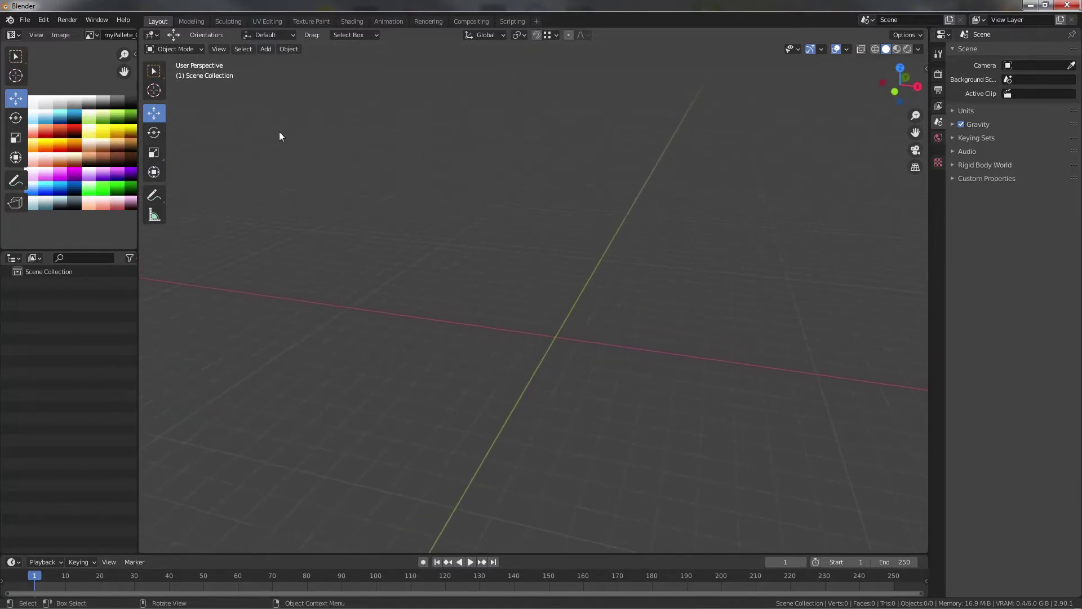
Step: Add a UV Sphere at the origin, then orbit and zoom until it fills much of the view
left_click(266, 50)
mouse_move(288, 62)
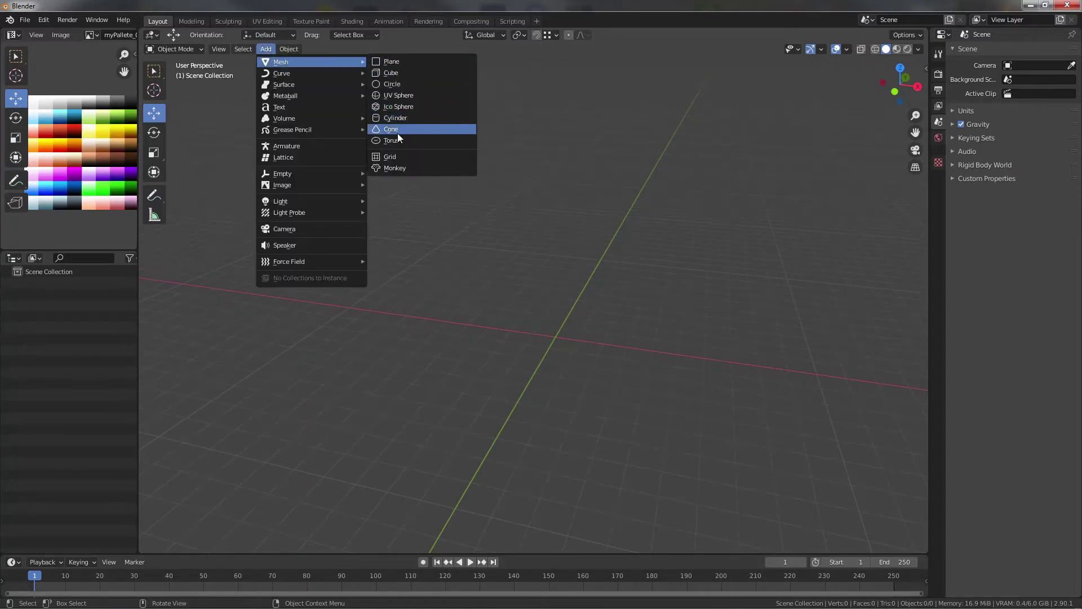
left_click(404, 96)
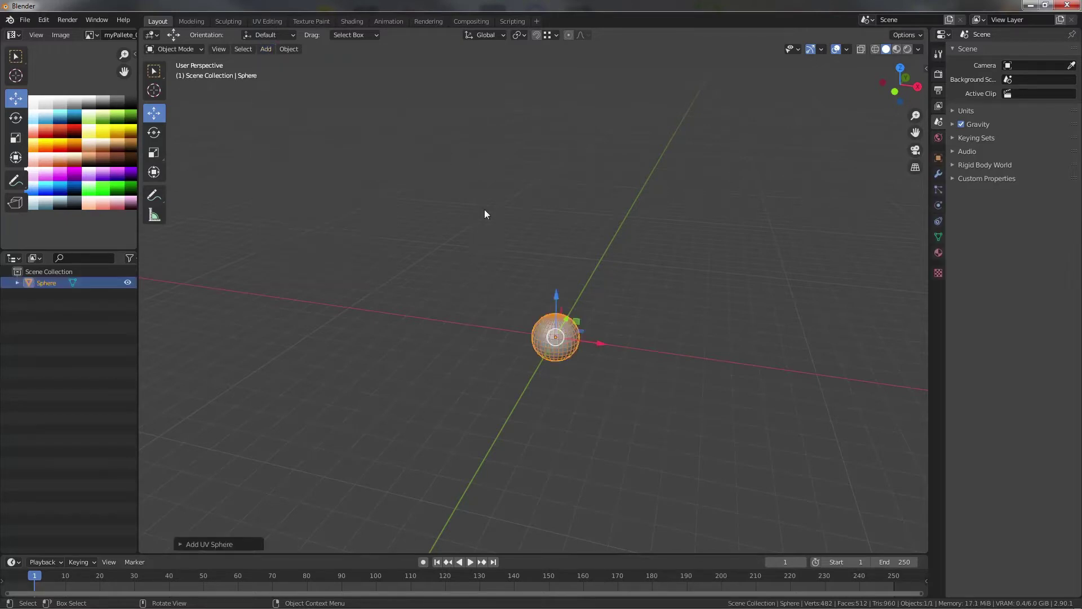
middle_click_drag(484, 214, 509, 282)
scroll(620, 379, "up", 3)
scroll(640, 391, "up", 3)
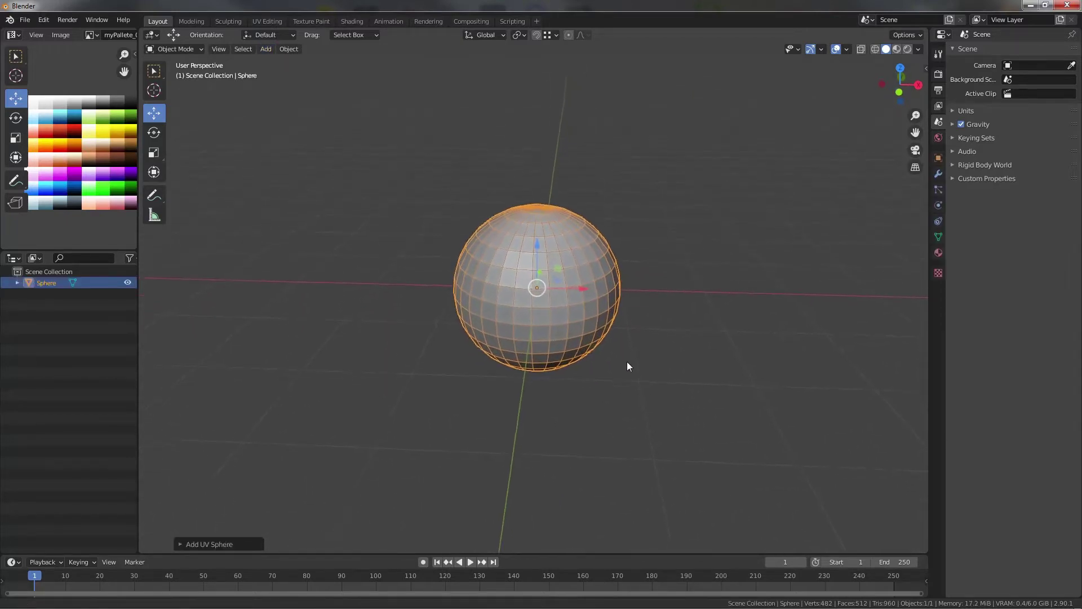
mouse_move(629, 367)
middle_mouse_down()
mouse_move(599, 370)
mouse_move(597, 391)
mouse_move(658, 394)
middle_mouse_up()
scroll(609, 370, "up", 2)
scroll(650, 403, "up", 2)
scroll(663, 388, "down", 1)
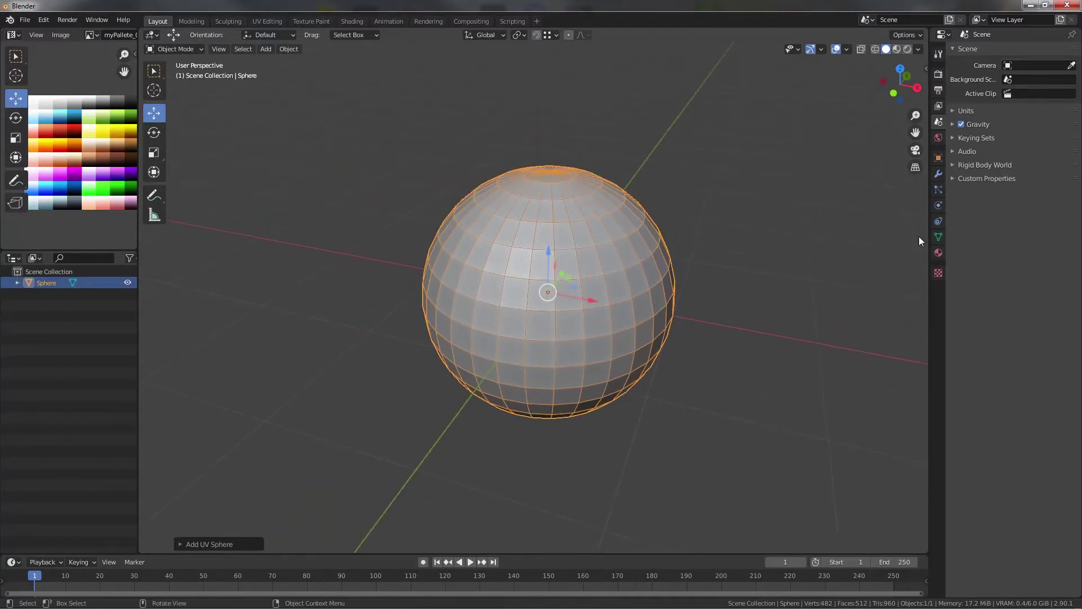
Step: Add and apply a Subdivision Surface modifier, giving the sphere 1,986 vertices, then deselect it
left_click(938, 175)
left_click(985, 52)
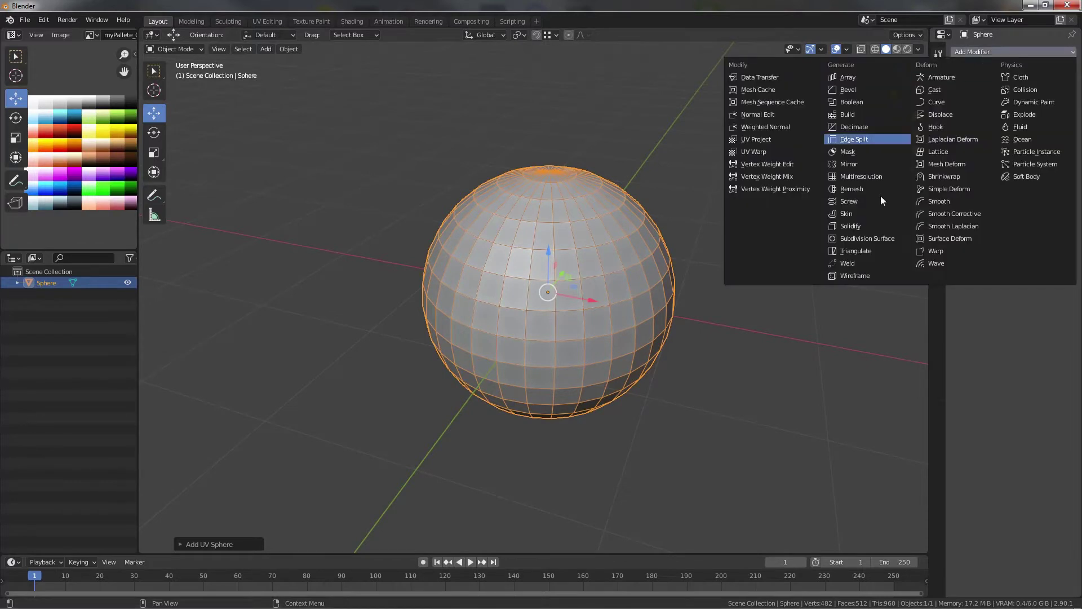
left_click(893, 237)
left_click(1047, 72)
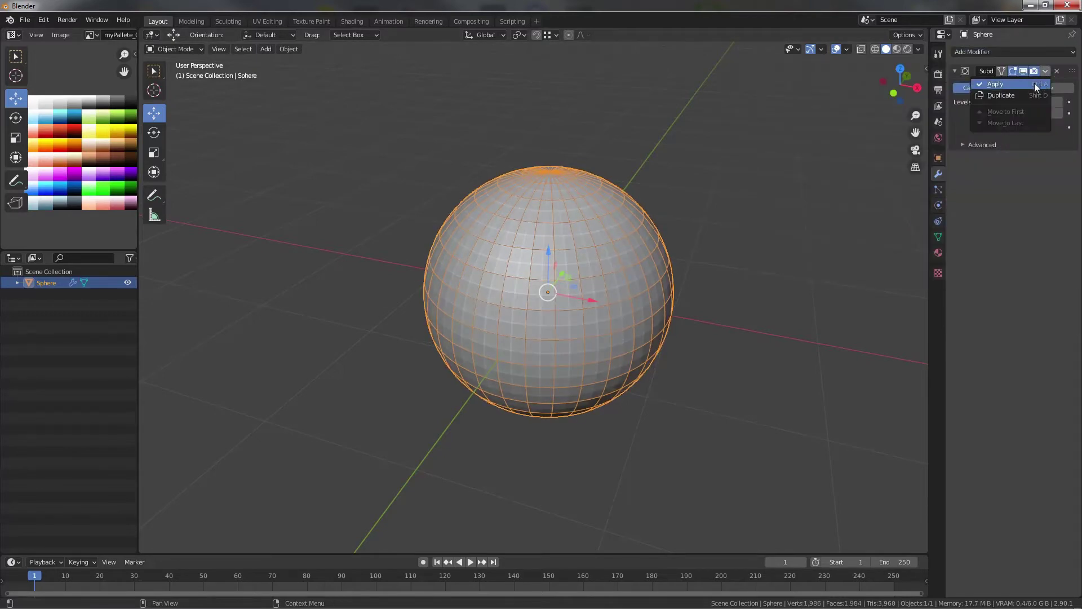
left_click(992, 83)
mouse_move(817, 169)
middle_mouse_down()
mouse_move(698, 225)
mouse_move(695, 279)
mouse_move(662, 307)
mouse_move(673, 280)
middle_mouse_up()
left_click(698, 226)
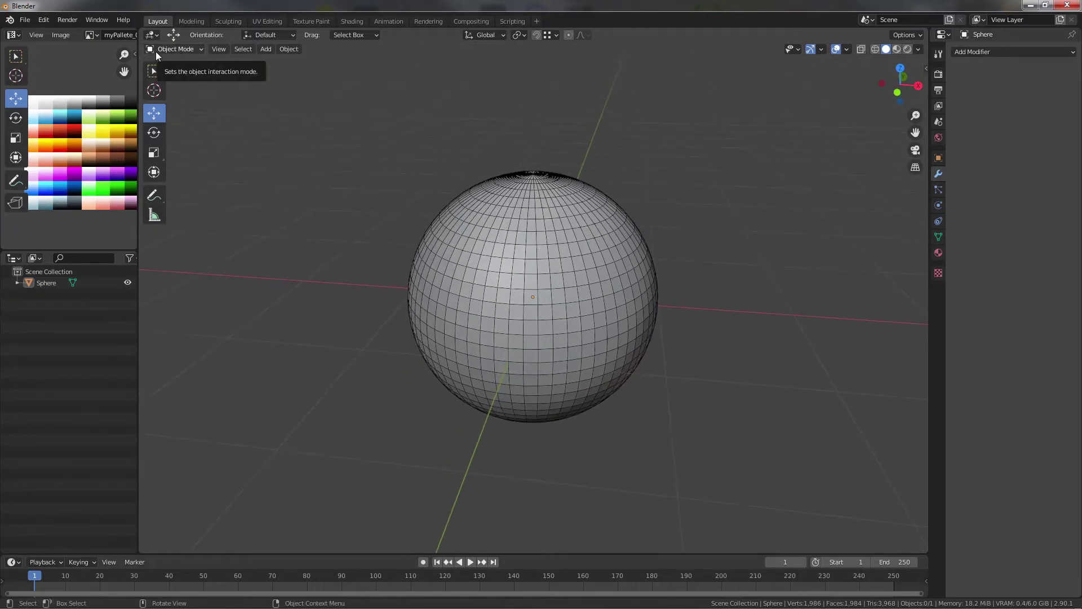
Step: Put the sphere in Vertex Paint mode with the Draw brush and orbit it upright
left_click(191, 50)
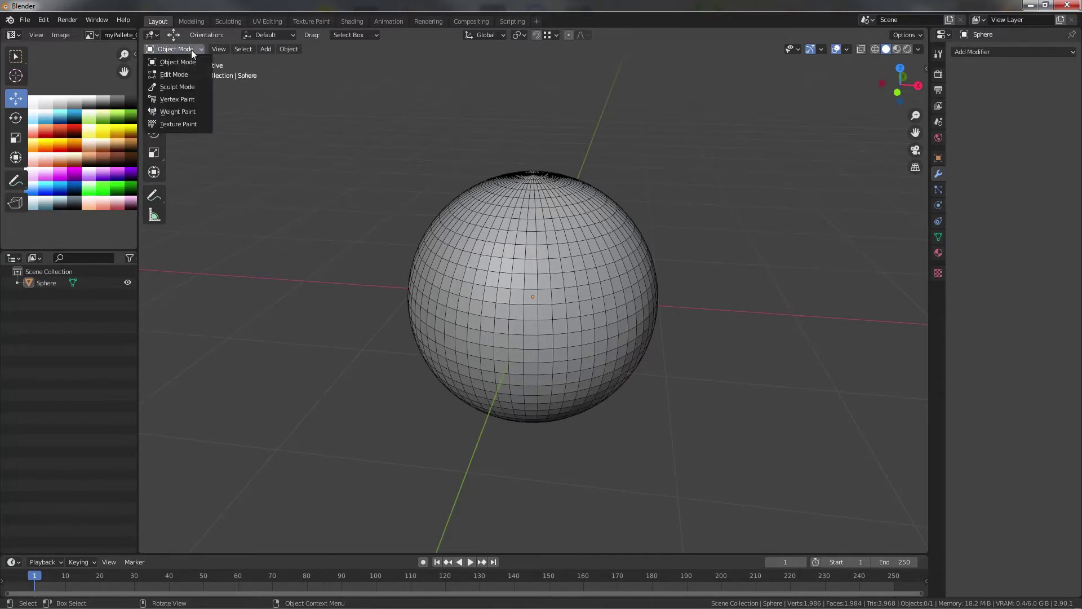
left_click(186, 101)
middle_click_drag(351, 152, 378, 169)
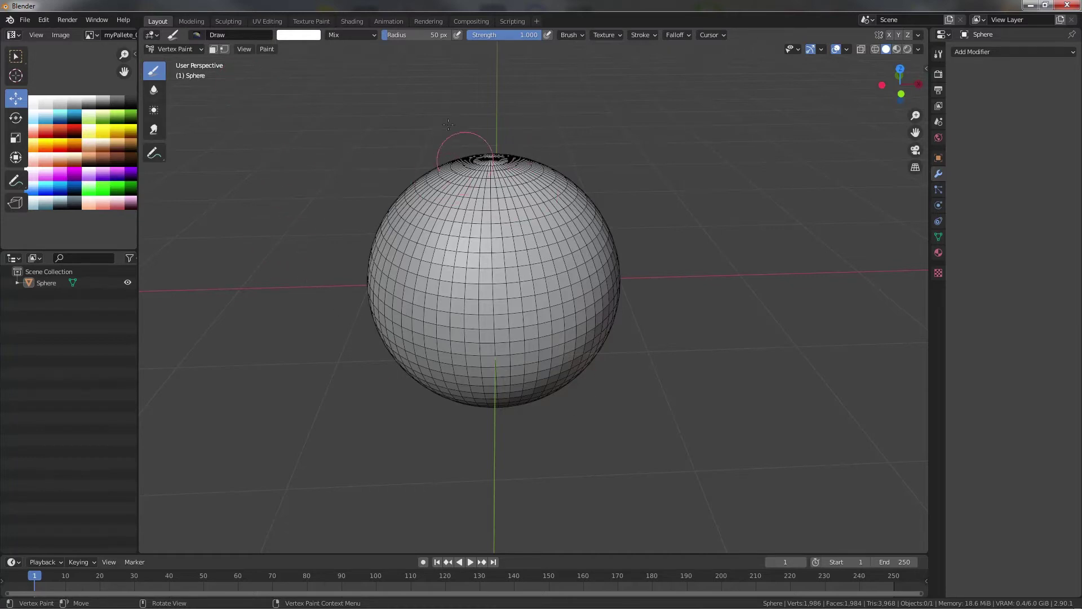
Step: Set the brush colour to red and use Paint > Set Vertex Colors to fill the whole sphere
left_click(300, 38)
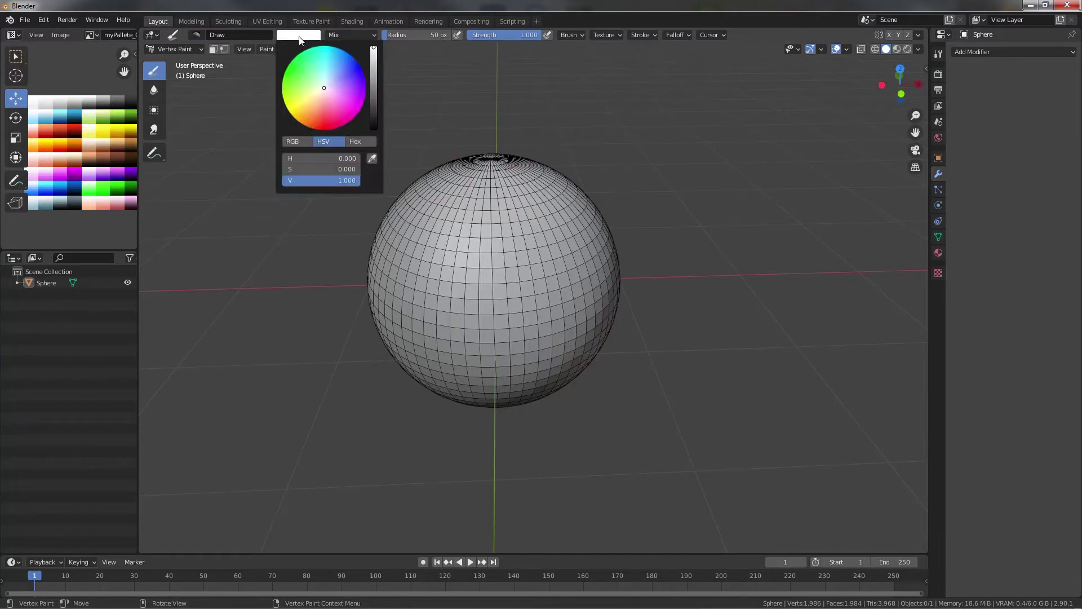
left_click(325, 123)
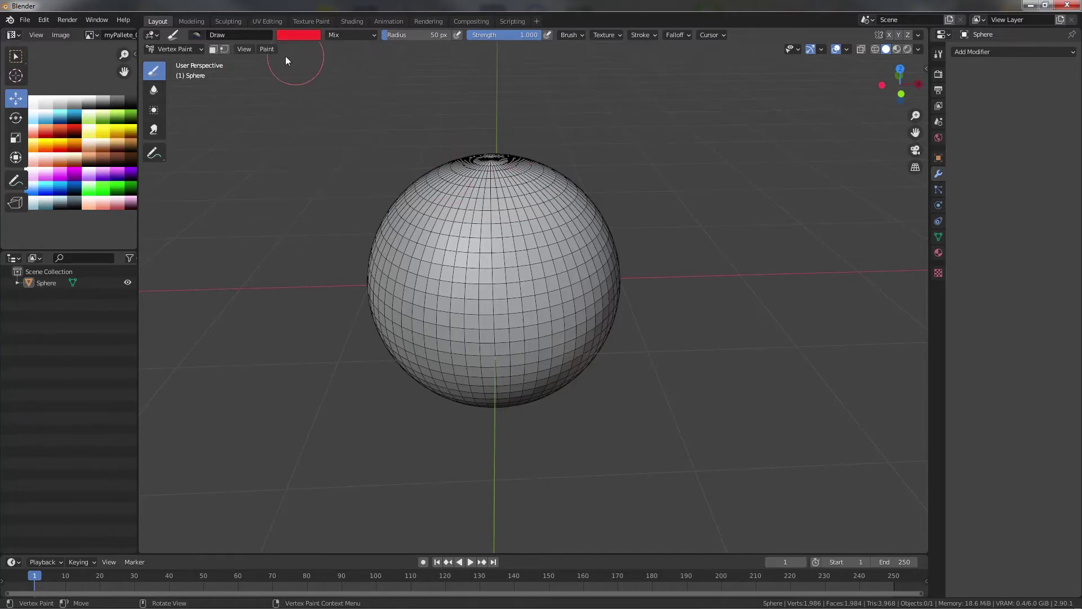
left_click(268, 48)
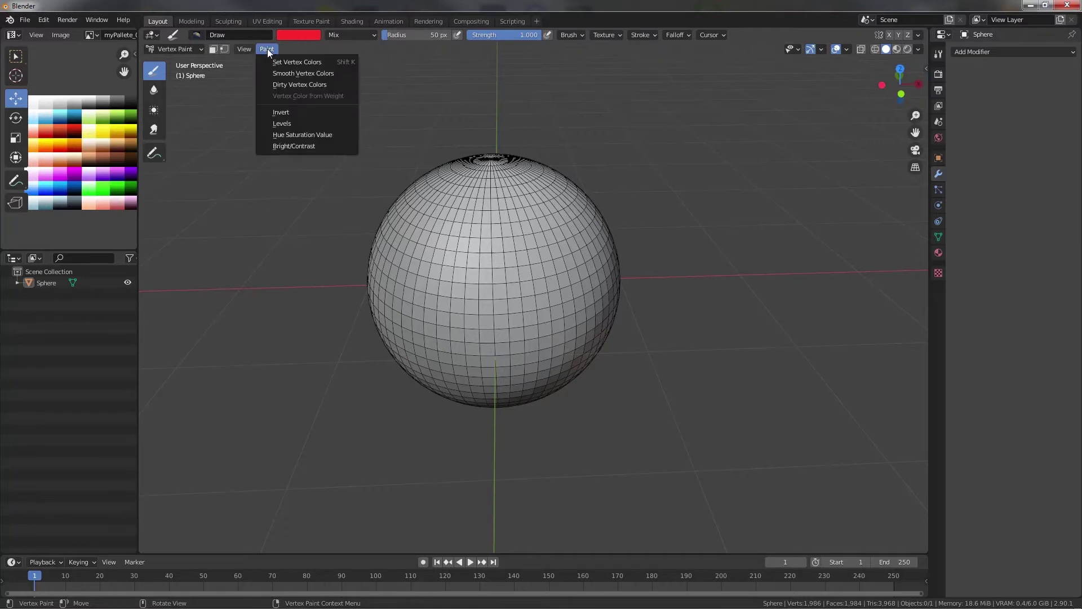
left_click(282, 63)
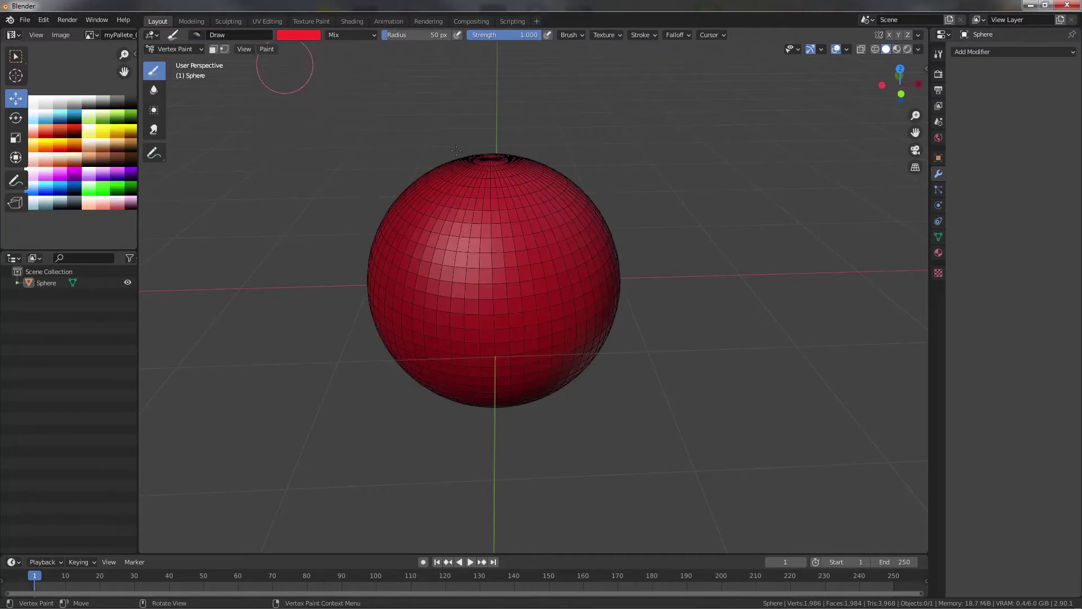
middle_click_drag(469, 164, 509, 200)
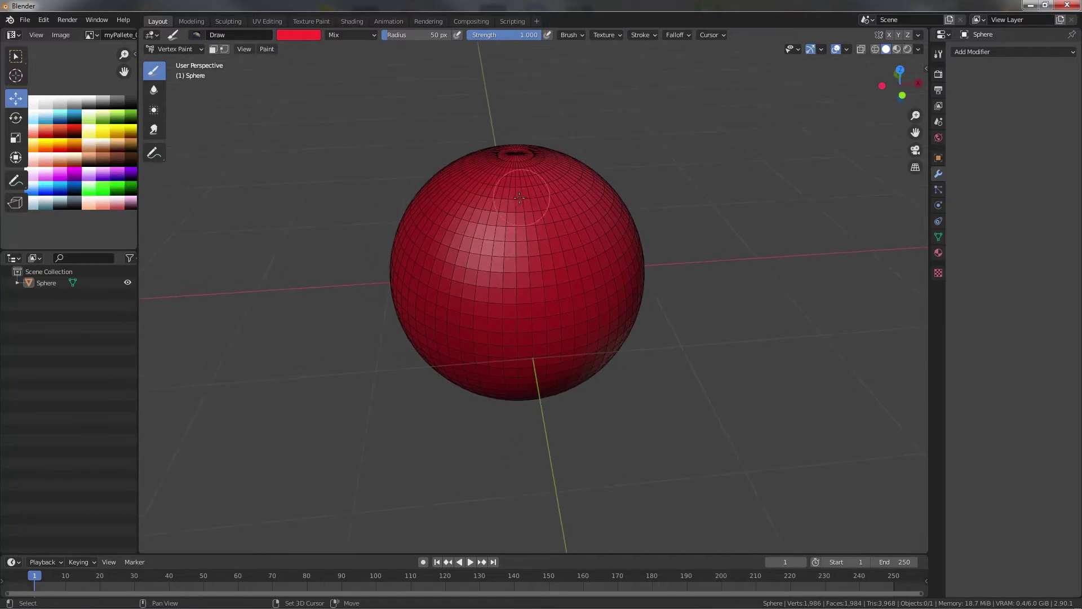
scroll(510, 200, "up", 3)
scroll(509, 200, "down", 3)
scroll(496, 186, "down", 2)
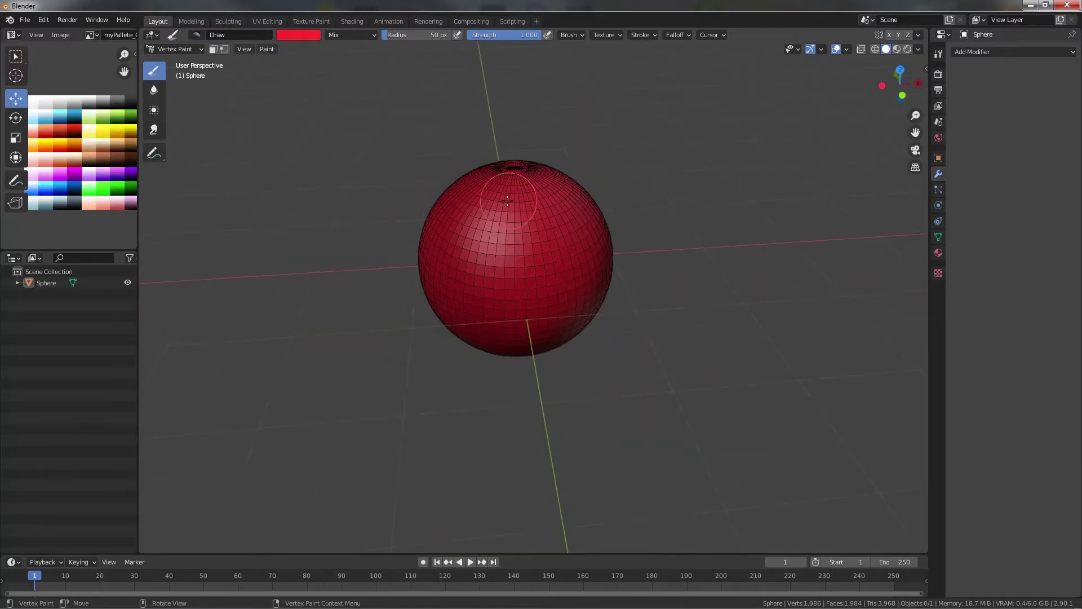
scroll(423, 141, "up", 2)
Step: Change the brush colour to green and paint a large green patch on the sphere's front
left_click(308, 35)
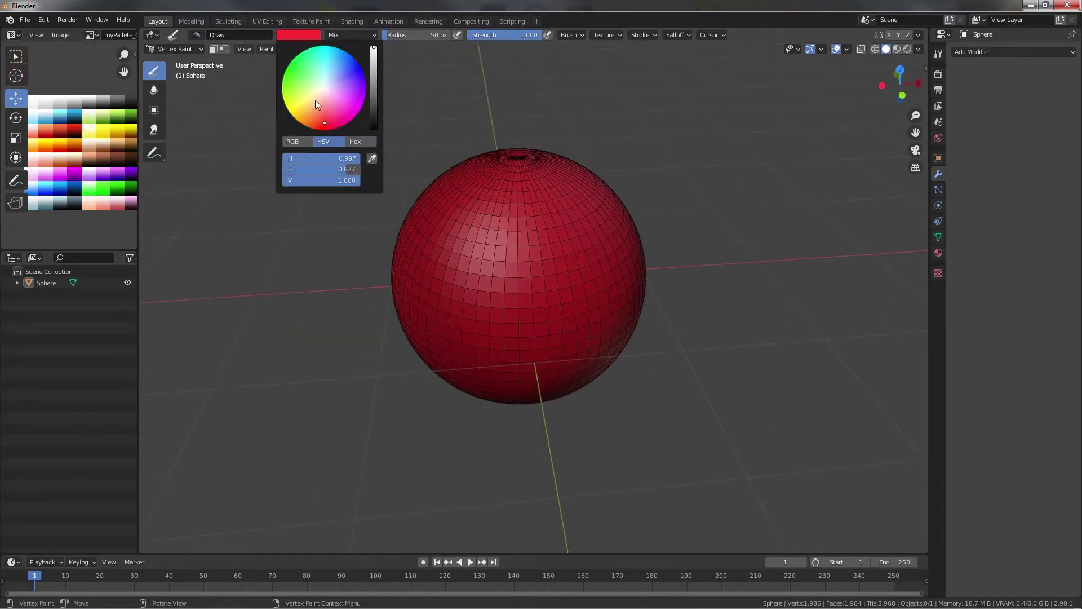
left_click_drag(297, 70, 289, 66)
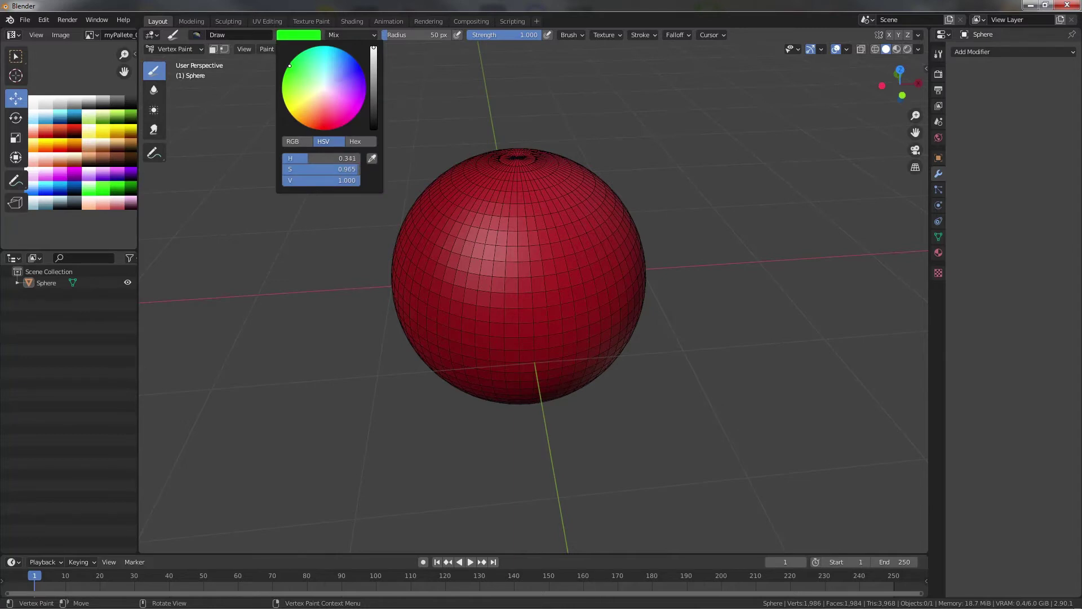
middle_click_drag(613, 172, 552, 170)
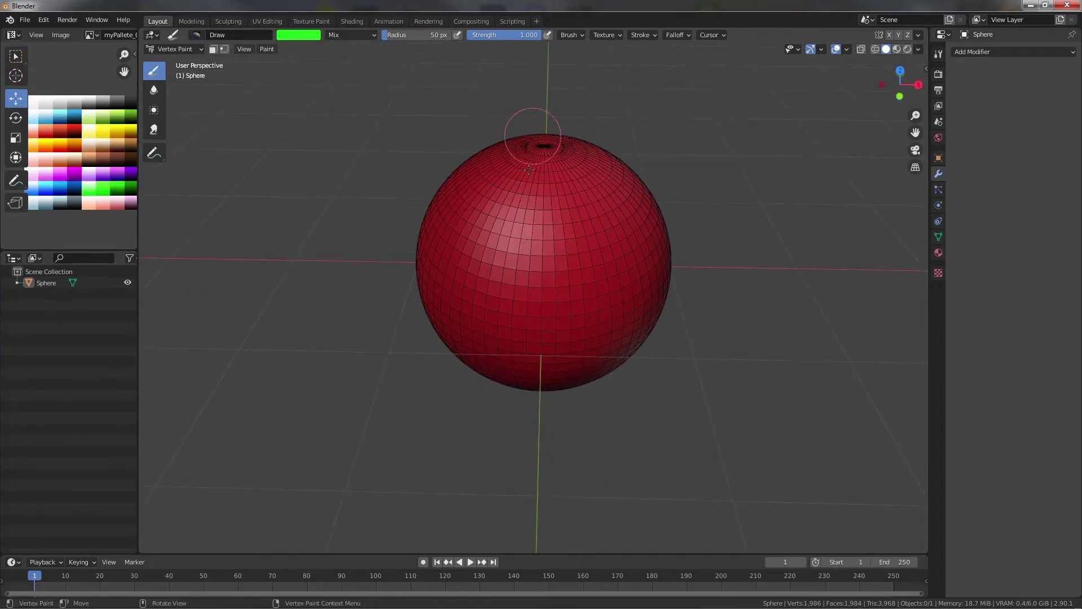
middle_click_drag(563, 183, 587, 93)
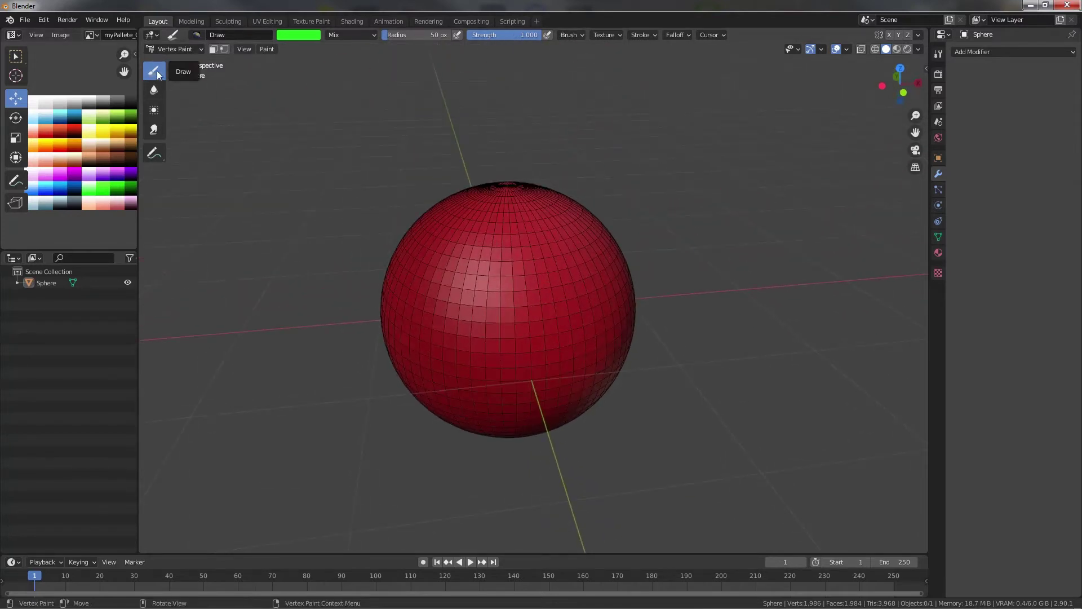
mouse_move(515, 227)
left_mouse_down()
mouse_move(482, 227)
mouse_move(494, 279)
mouse_move(575, 299)
mouse_move(507, 327)
mouse_move(484, 360)
mouse_move(550, 312)
left_mouse_up()
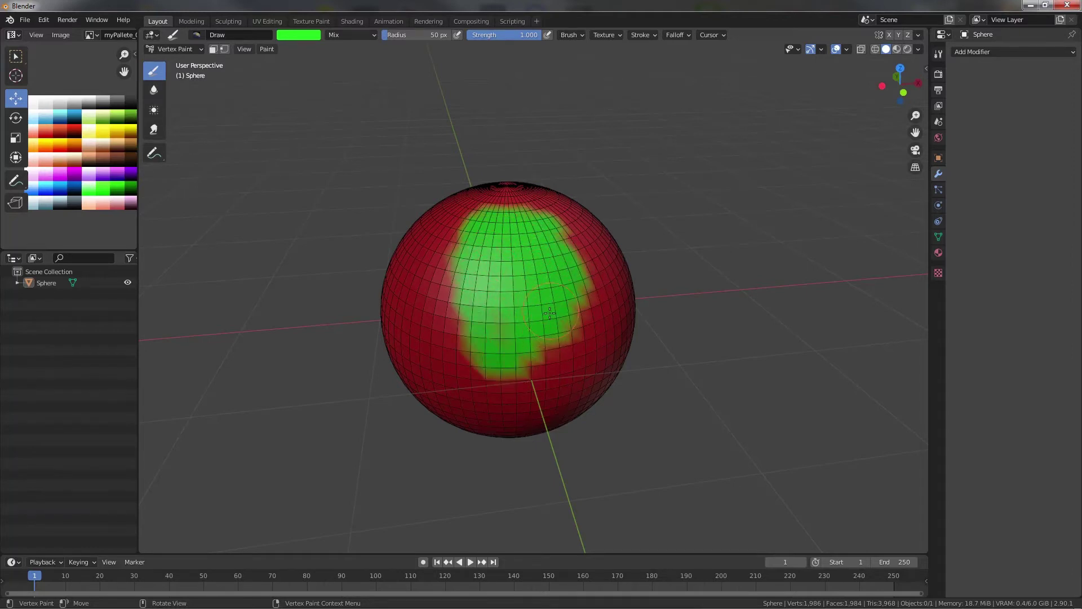
Step: Blend the green-red borders with the Blur and Average brushes into yellowish-orange transitions
left_click(153, 90)
mouse_move(511, 220)
left_mouse_down()
mouse_move(465, 212)
mouse_move(463, 260)
mouse_move(437, 304)
mouse_move(488, 374)
mouse_move(516, 375)
mouse_move(578, 316)
mouse_move(574, 246)
mouse_move(551, 213)
mouse_move(473, 213)
mouse_move(468, 245)
left_mouse_up()
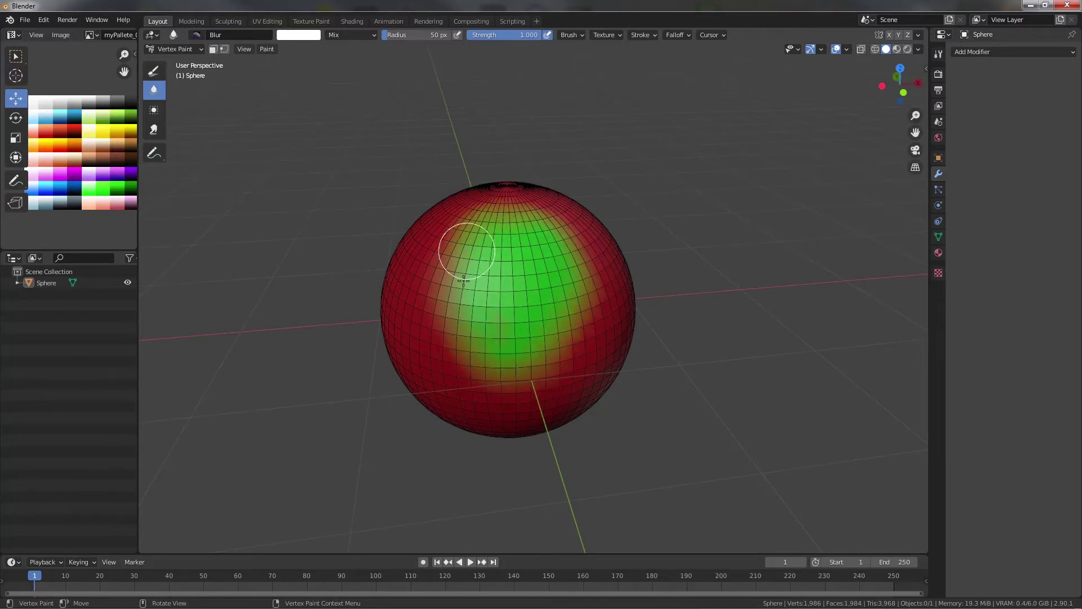
left_click(153, 111)
mouse_move(431, 290)
left_mouse_down()
mouse_move(449, 280)
mouse_move(443, 322)
mouse_move(479, 372)
mouse_move(552, 361)
mouse_move(582, 315)
mouse_move(568, 254)
left_mouse_up()
left_click_drag(542, 215, 473, 222)
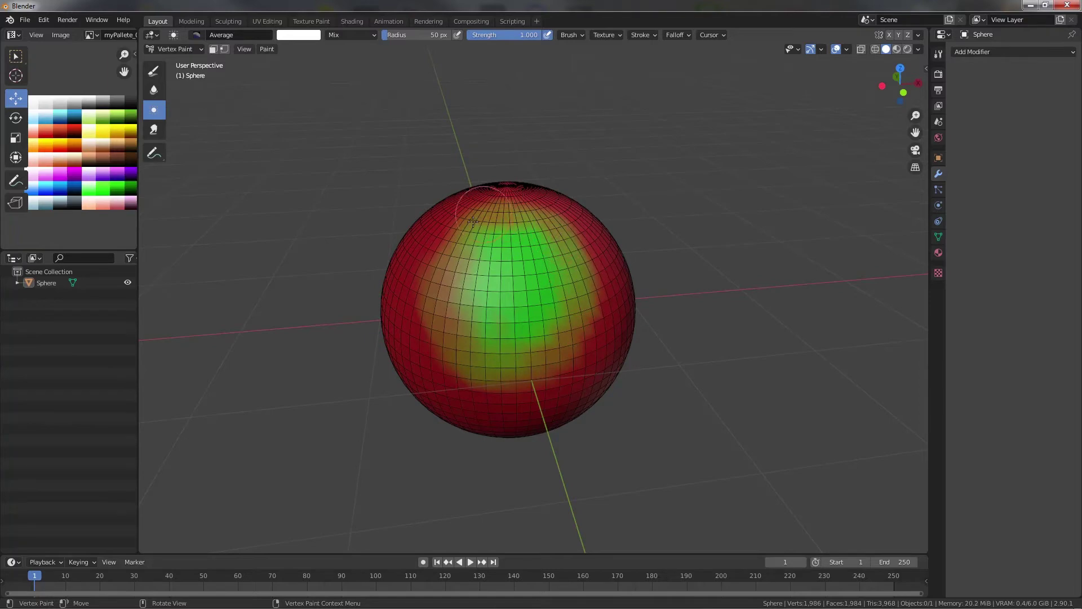
Step: Use the Smear brush to drag green and red into each other as interlocking streaks
left_click(153, 129)
middle_click_drag(507, 270, 607, 273)
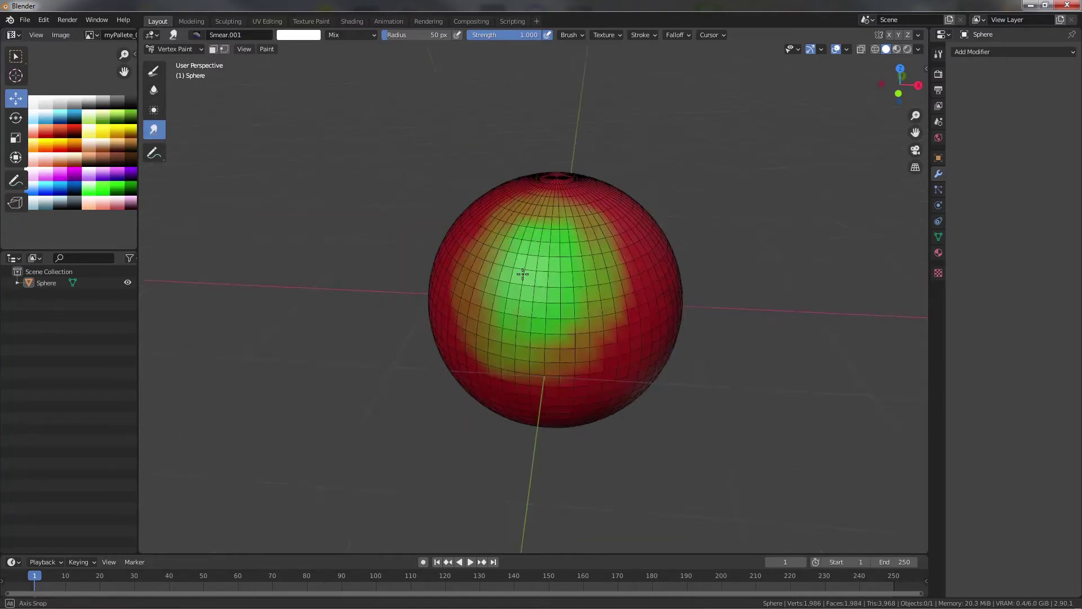
left_click_drag(648, 283, 688, 287)
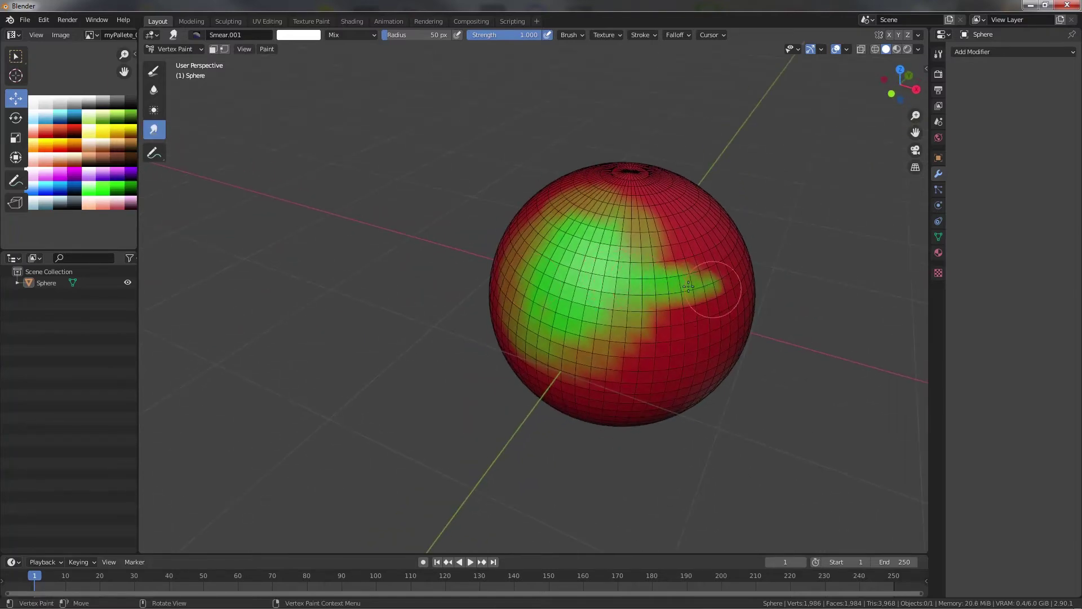
left_click_drag(604, 305, 688, 327)
left_click_drag(715, 222, 589, 248)
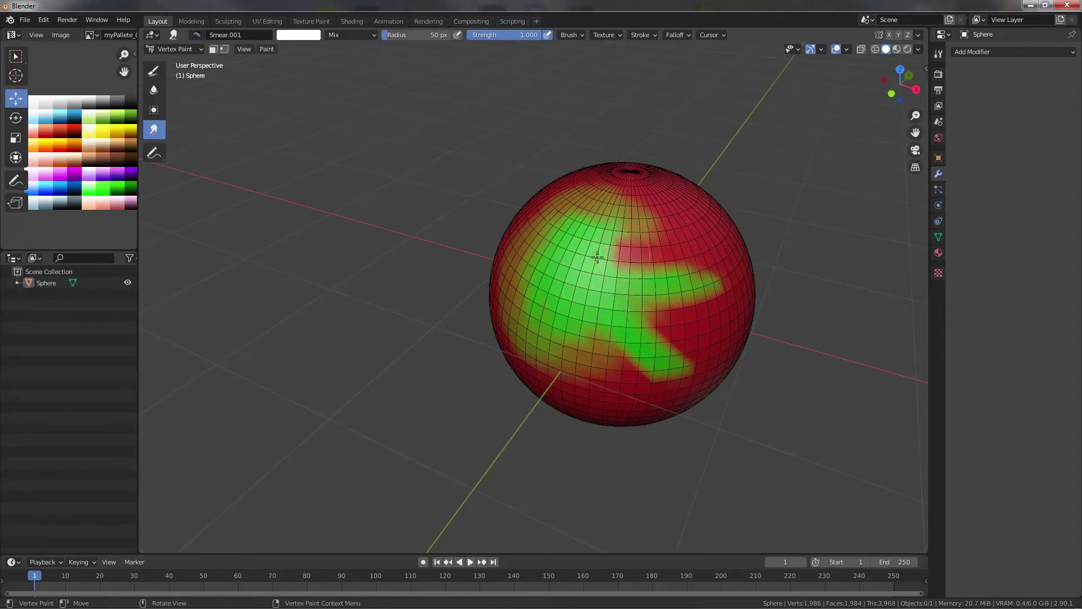
left_click_drag(690, 218, 656, 252)
left_click_drag(694, 330, 639, 305)
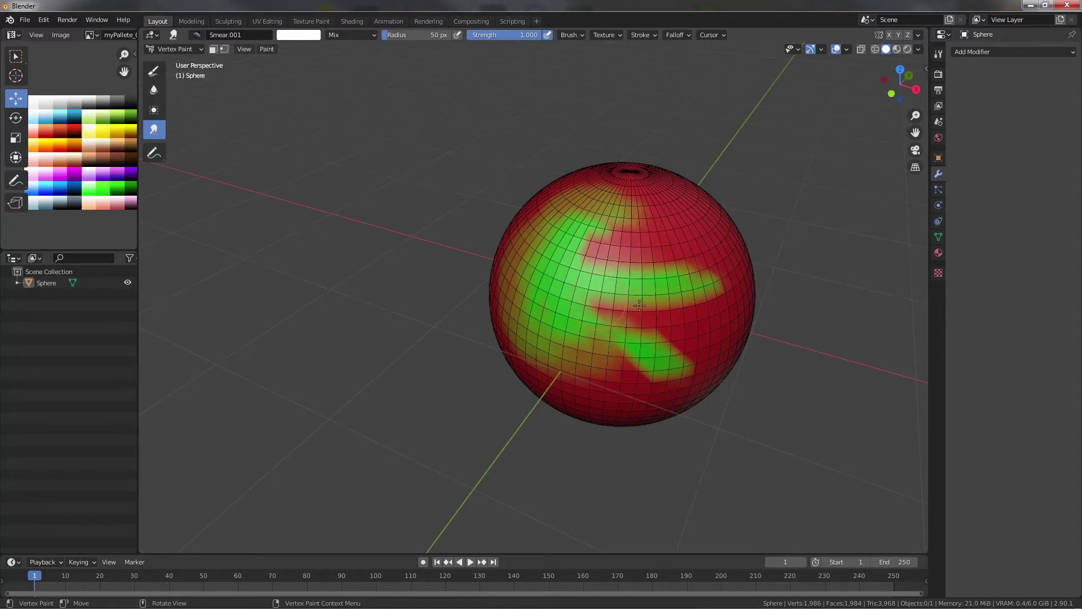
mouse_move(632, 384)
left_mouse_down()
mouse_move(564, 349)
mouse_move(555, 327)
left_mouse_up()
mouse_move(582, 366)
left_mouse_down()
mouse_move(578, 314)
mouse_move(614, 329)
left_mouse_up()
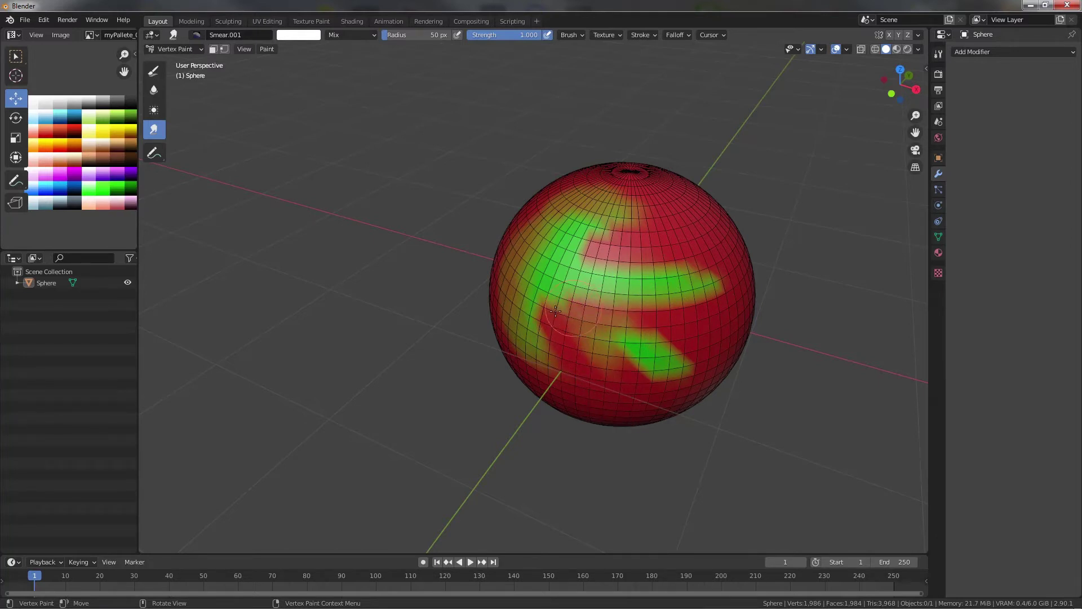
left_click_drag(549, 304, 597, 336)
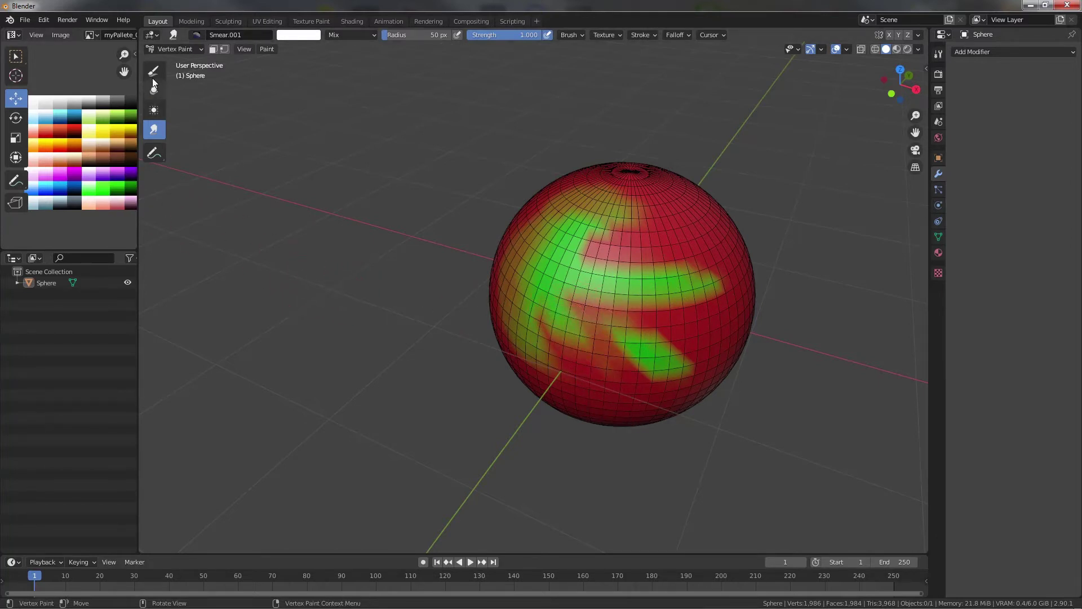
Step: Switch back to the Draw brush, turn the green side to face front, and open the colour picker
left_click(153, 78)
mouse_move(229, 116)
middle_mouse_down()
mouse_move(525, 226)
mouse_move(586, 178)
middle_mouse_up()
scroll(522, 303, "down", 3)
mouse_move(541, 276)
middle_mouse_down()
mouse_move(647, 337)
mouse_move(687, 276)
mouse_move(717, 310)
mouse_move(601, 284)
middle_mouse_up()
scroll(558, 282, "up", 3)
scroll(601, 284, "up", 1)
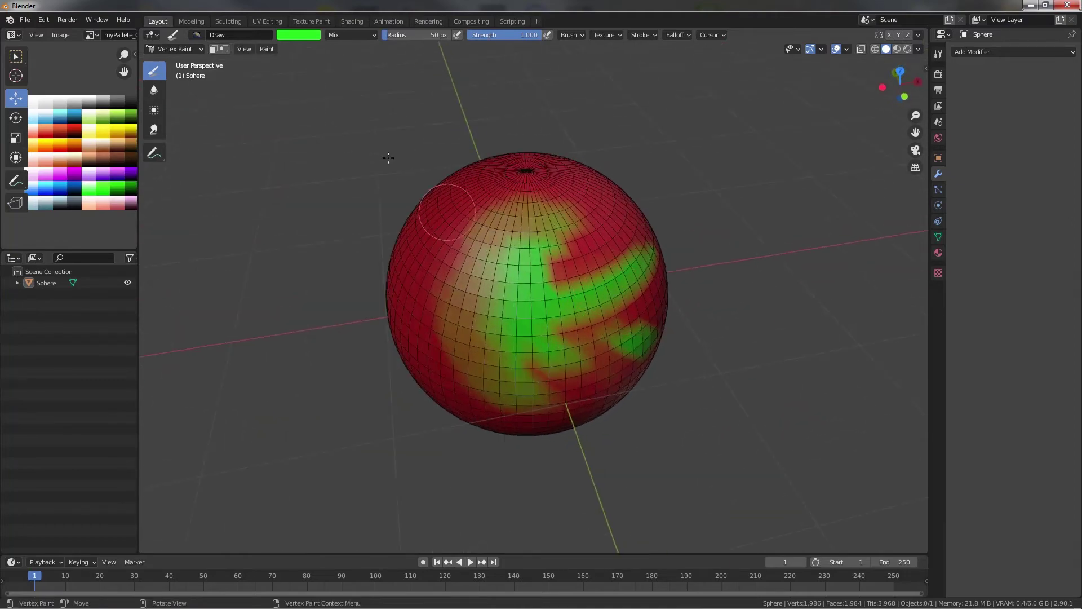
left_click(291, 36)
Step: Pick orange (H 0.102, S 0.800, V 1.000) and paint it over the left green patch
left_click(305, 115)
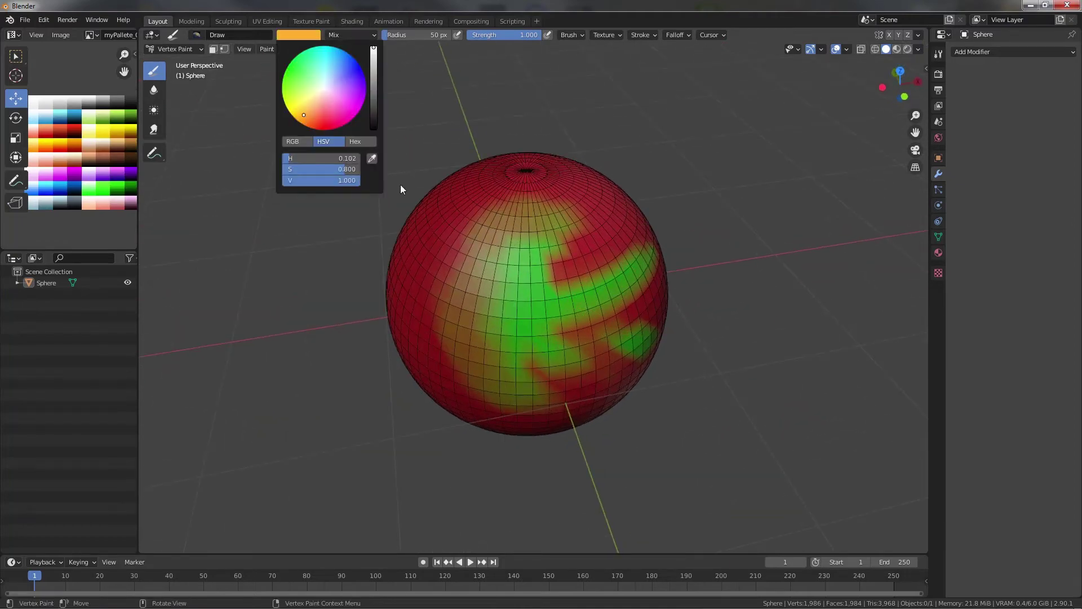
left_click_drag(643, 296, 476, 242)
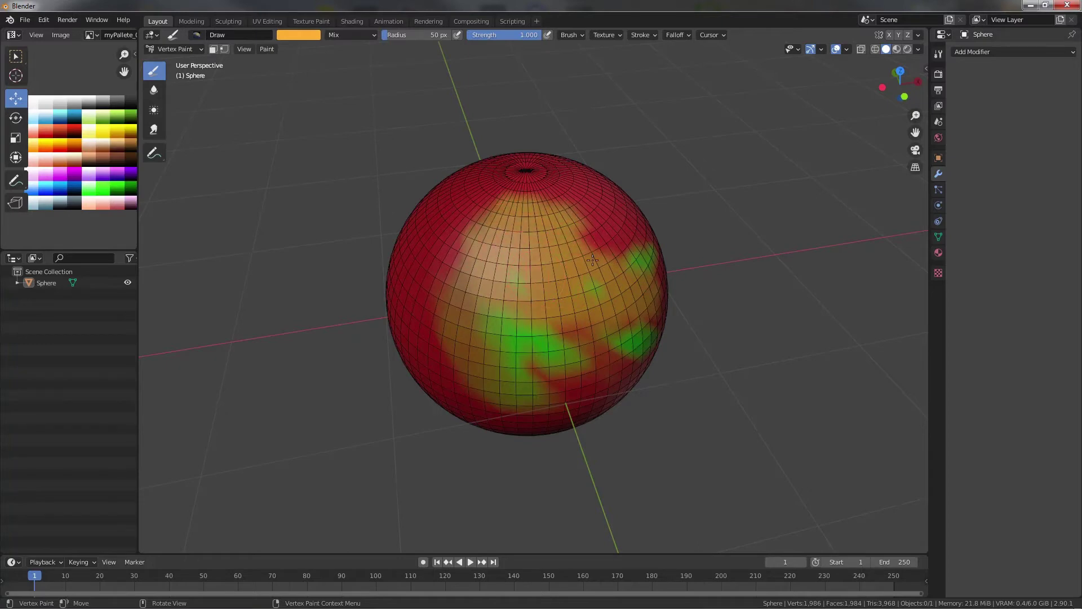
left_click_drag(501, 333, 496, 261)
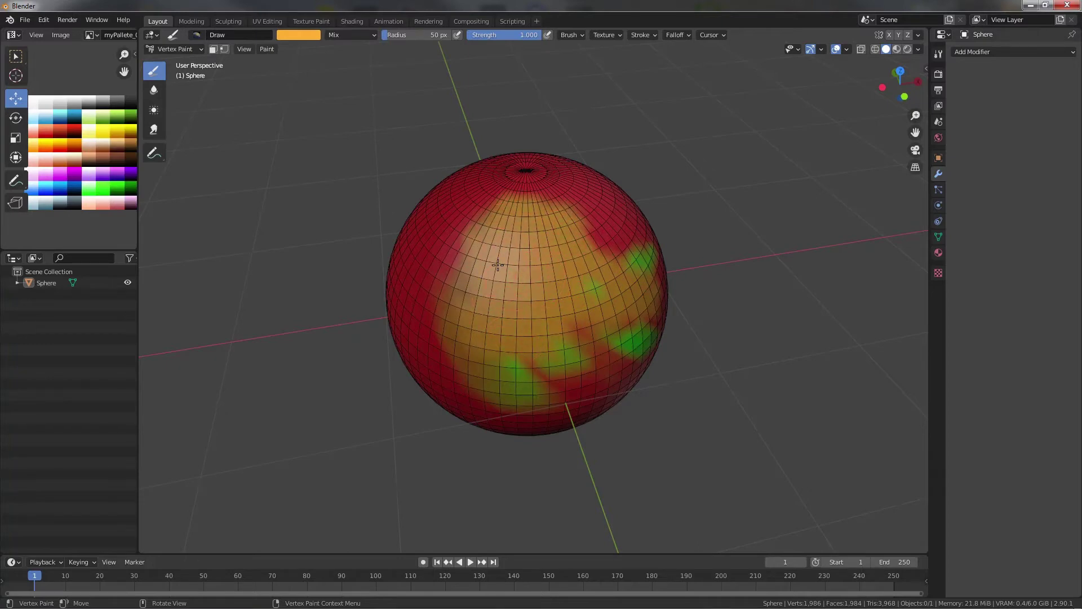
mouse_move(496, 261)
middle_mouse_down()
mouse_move(564, 269)
mouse_move(446, 267)
mouse_move(534, 261)
middle_mouse_up()
Step: Zoom in and paint more orange across the sphere's front, leaving small green patches
scroll(535, 261, "up", 3)
scroll(485, 299, "up", 2)
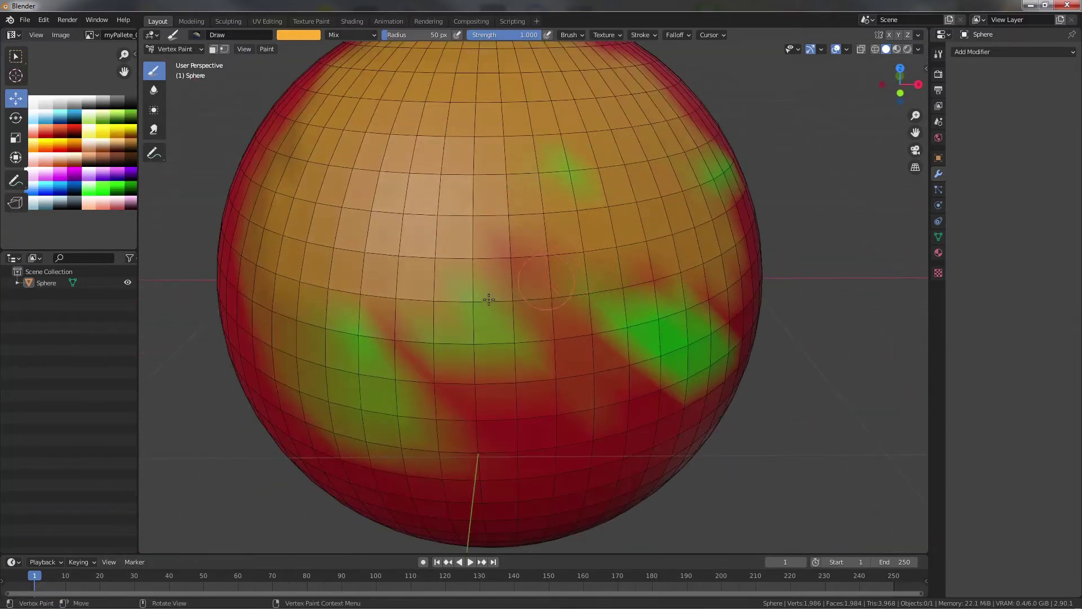
left_click_drag(401, 348, 572, 304)
scroll(572, 304, "down", 4)
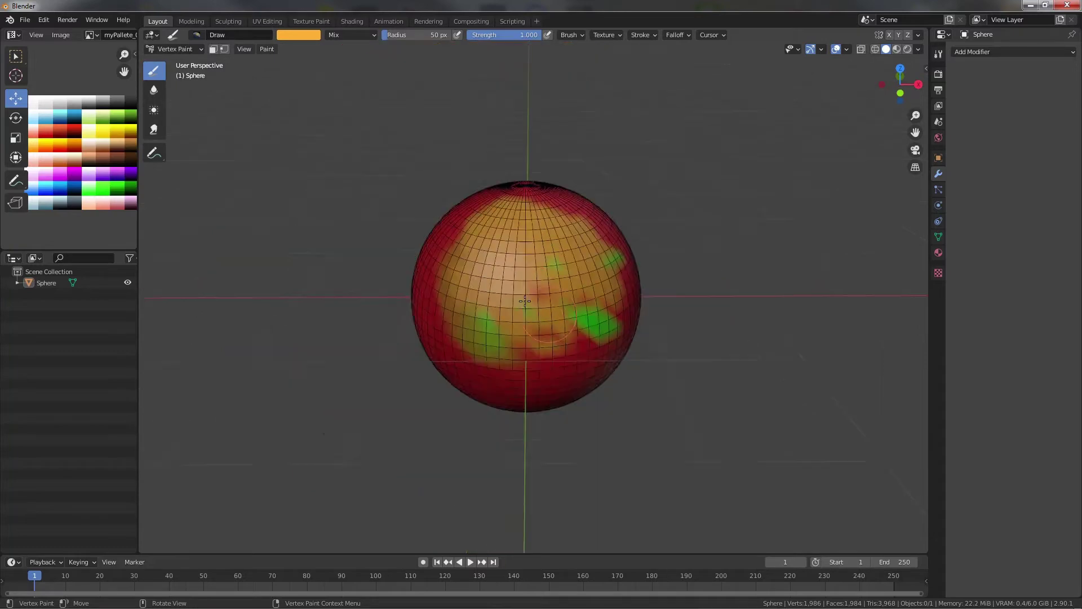
scroll(572, 304, "down", 2)
scroll(572, 303, "up", 2)
mouse_move(572, 304)
middle_mouse_down()
mouse_move(546, 309)
mouse_move(184, 86)
middle_mouse_up()
scroll(564, 305, "up", 2)
scroll(558, 307, "up", 2)
scroll(552, 308, "down", 3)
Step: Leave Vertex Paint for Object Mode and orbit around the painted sphere
left_click(181, 48)
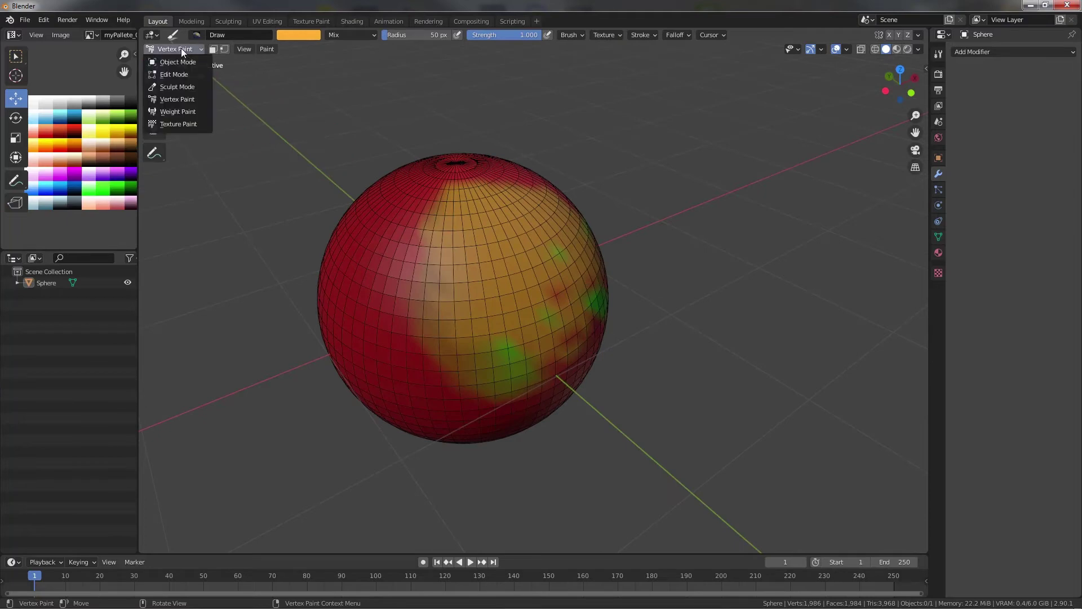
left_click(180, 60)
mouse_move(428, 214)
middle_mouse_down()
mouse_move(510, 256)
mouse_move(522, 248)
mouse_move(569, 261)
mouse_move(541, 270)
mouse_move(706, 127)
middle_mouse_up()
scroll(530, 253, "down", 1)
scroll(566, 263, "up", 2)
scroll(596, 272, "up", 1)
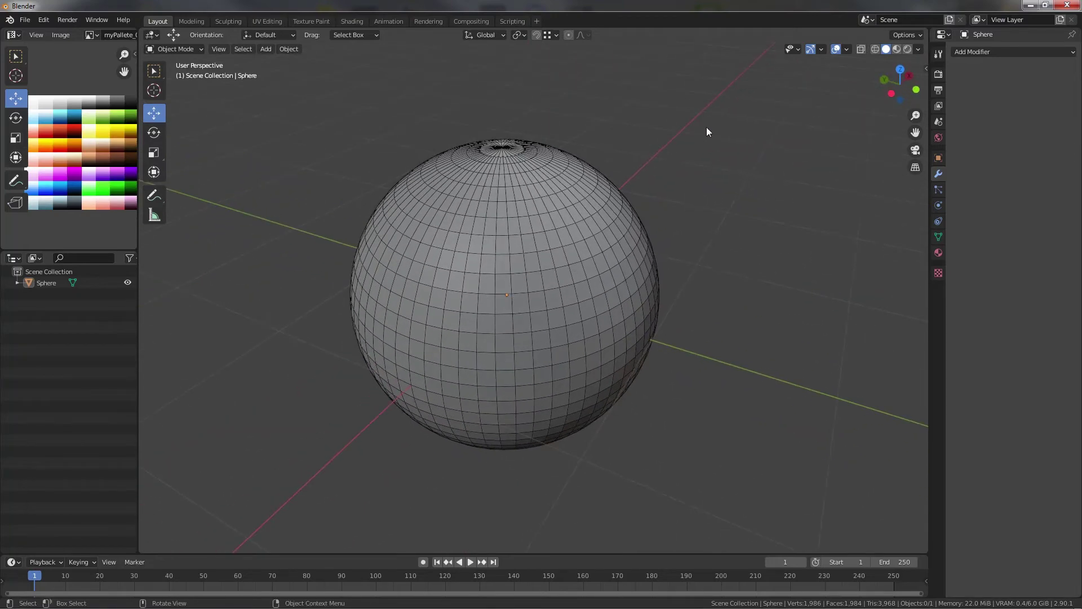
Step: Try Material Preview and Rendered viewport shading, then return to Solid shading
left_click(847, 50)
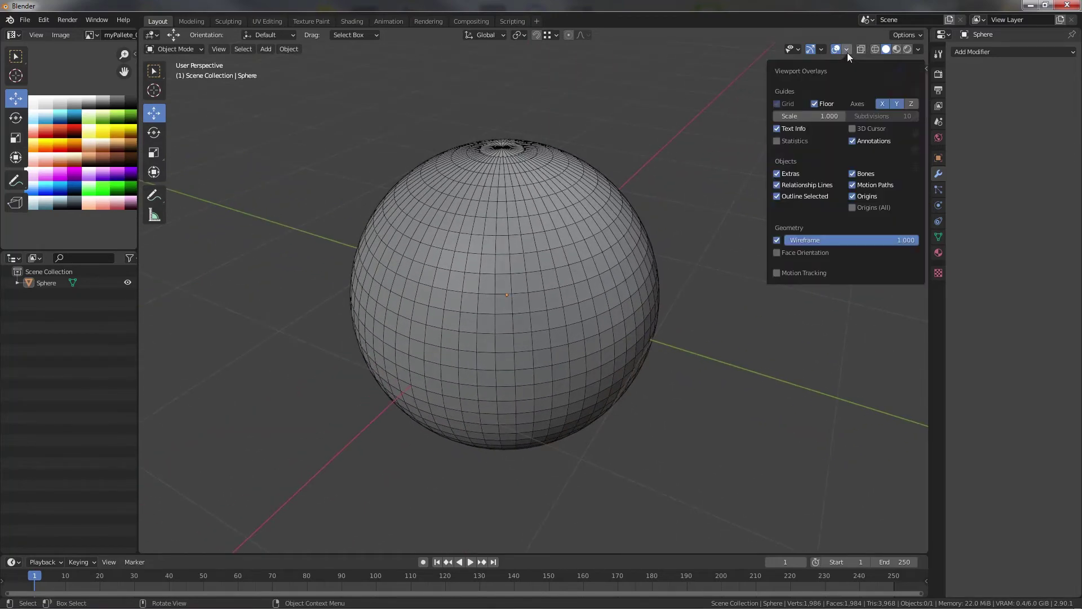
left_click(917, 49)
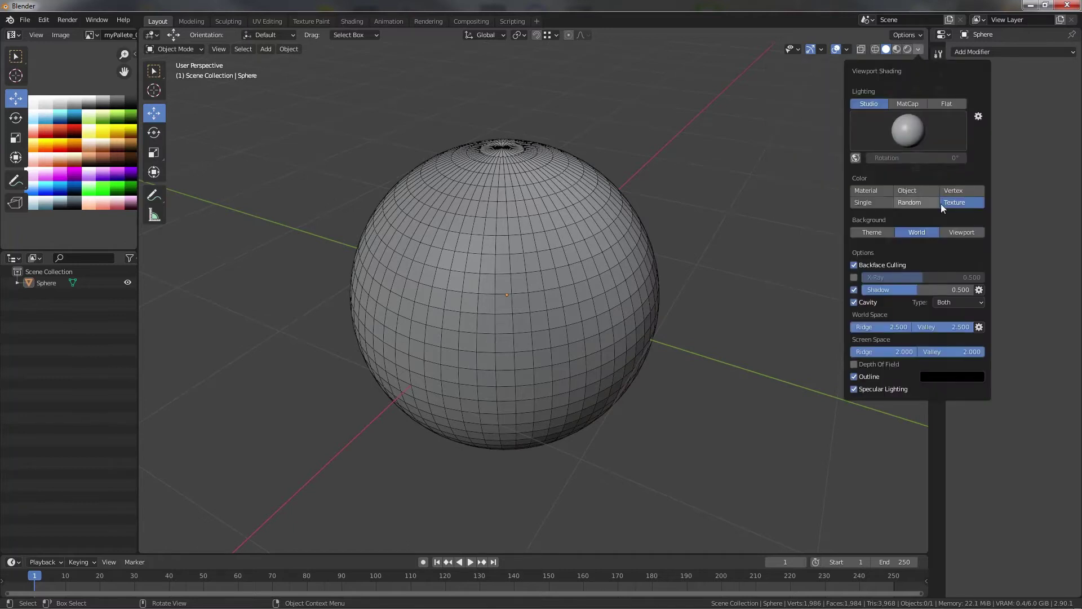
left_click(897, 50)
left_click(906, 50)
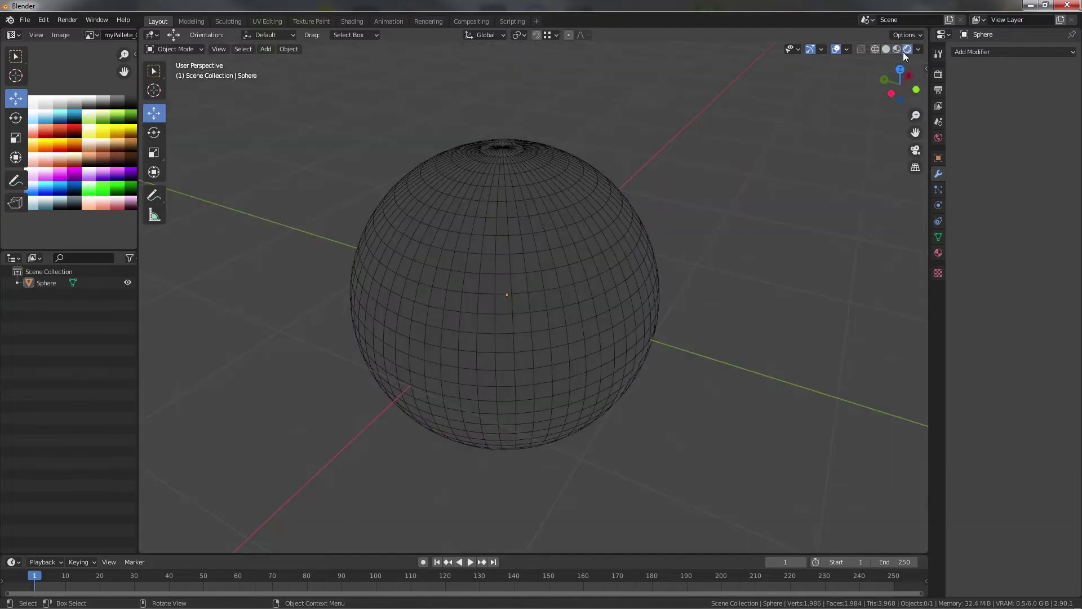
middle_click_drag(553, 241, 646, 215)
left_click(885, 50)
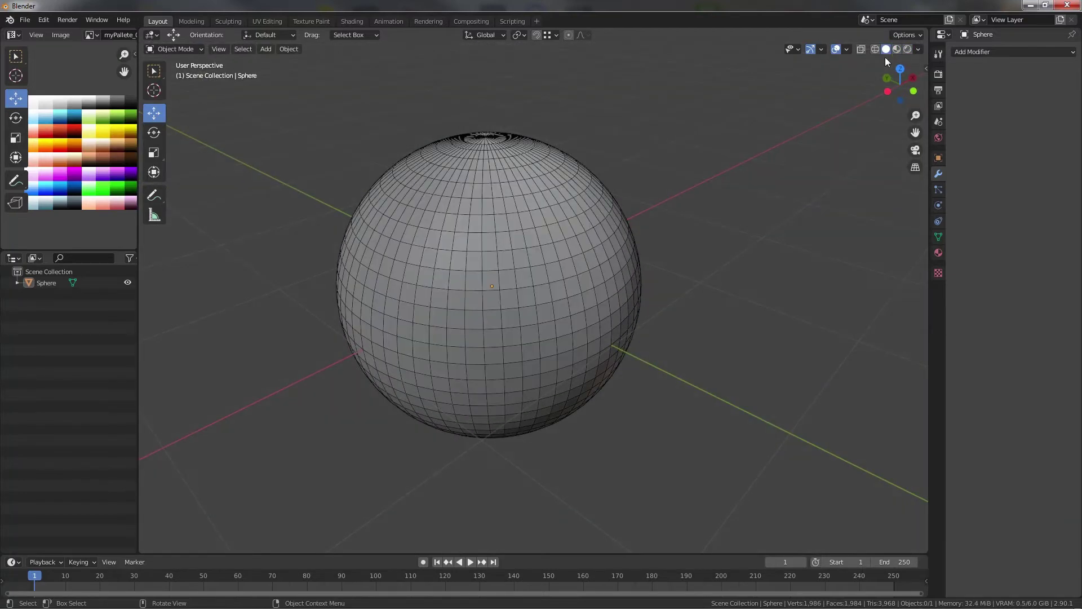
Step: Set the Solid shading Color to Vertex to show the red, orange and green paint
left_click(917, 51)
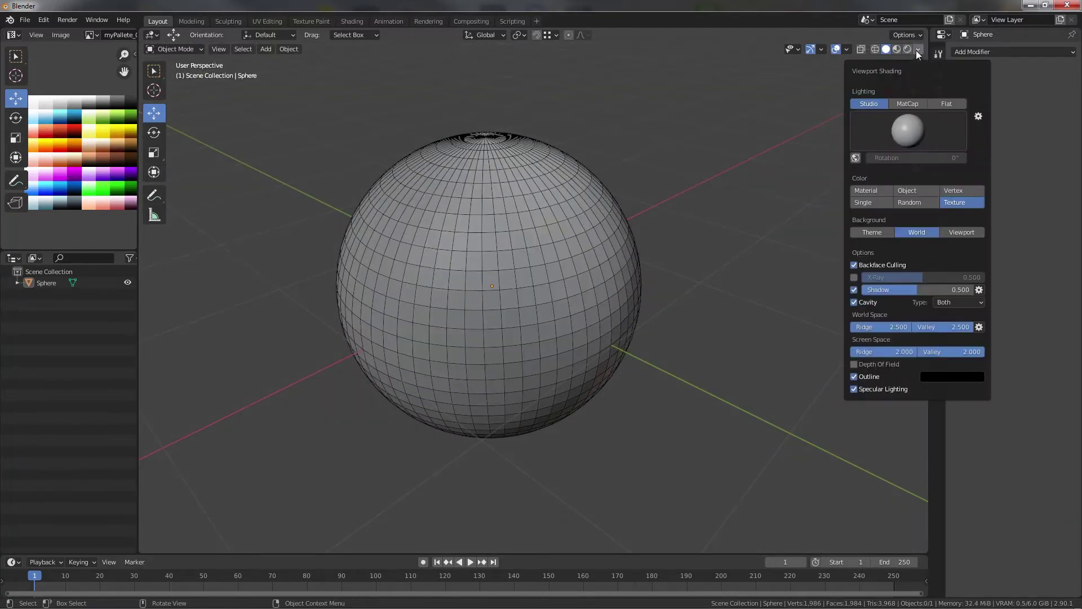
left_click(951, 192)
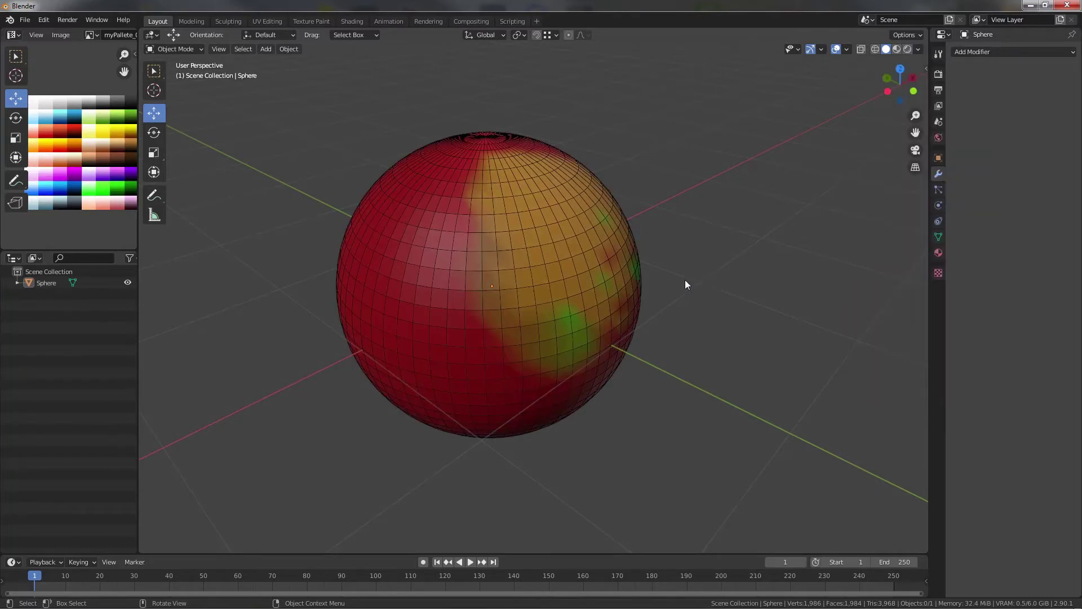
middle_click_drag(685, 279, 654, 274)
scroll(654, 274, "up", 2)
scroll(794, 180, "down", 2)
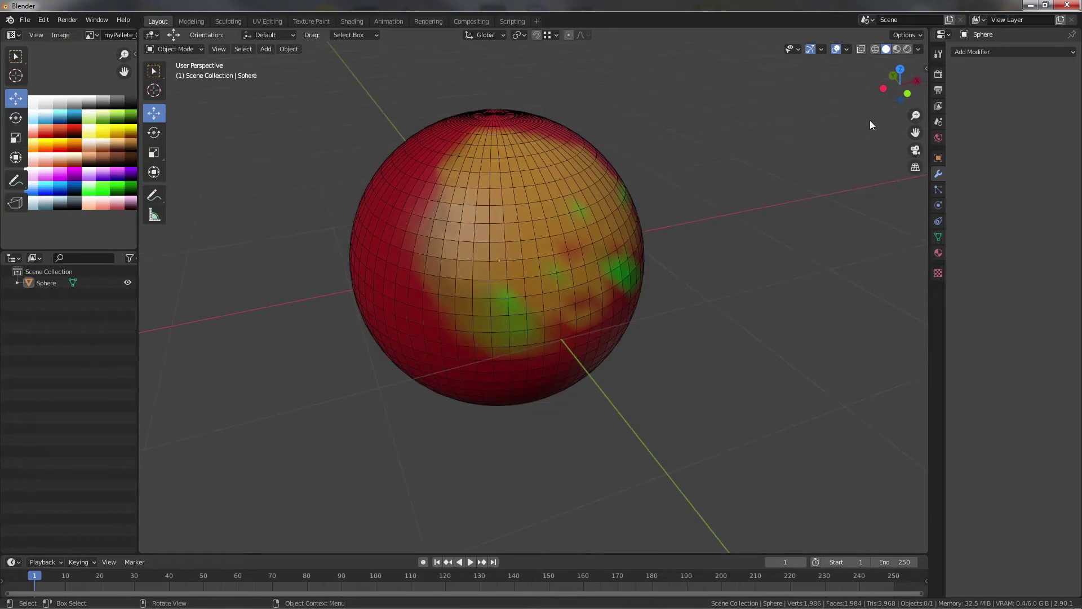
mouse_move(870, 120)
middle_mouse_down()
mouse_move(779, 176)
mouse_move(802, 178)
middle_mouse_up()
scroll(764, 211, "up", 2)
scroll(762, 206, "down", 1)
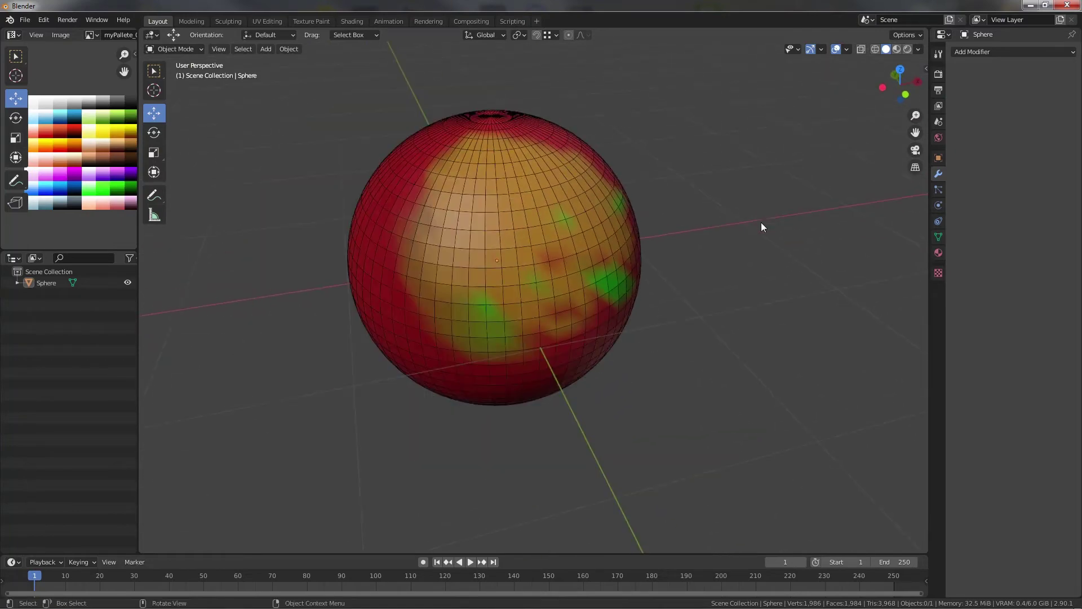
middle_click_drag(761, 222, 779, 235)
scroll(779, 235, "down", 1)
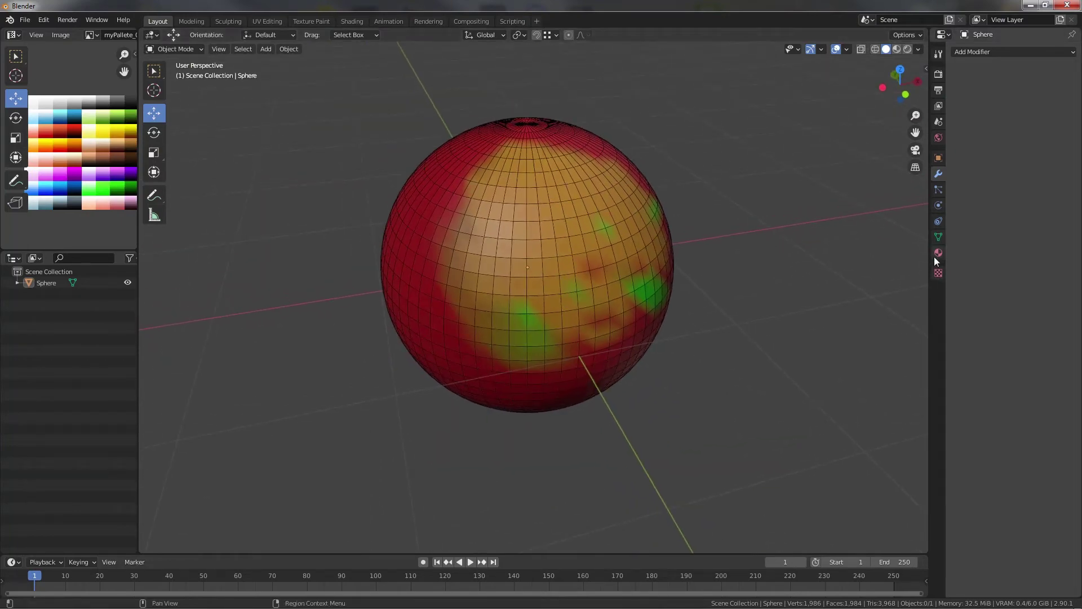
Step: Take a quick look at the sphere in the Shading workspace, then return to Layout
left_click(352, 21)
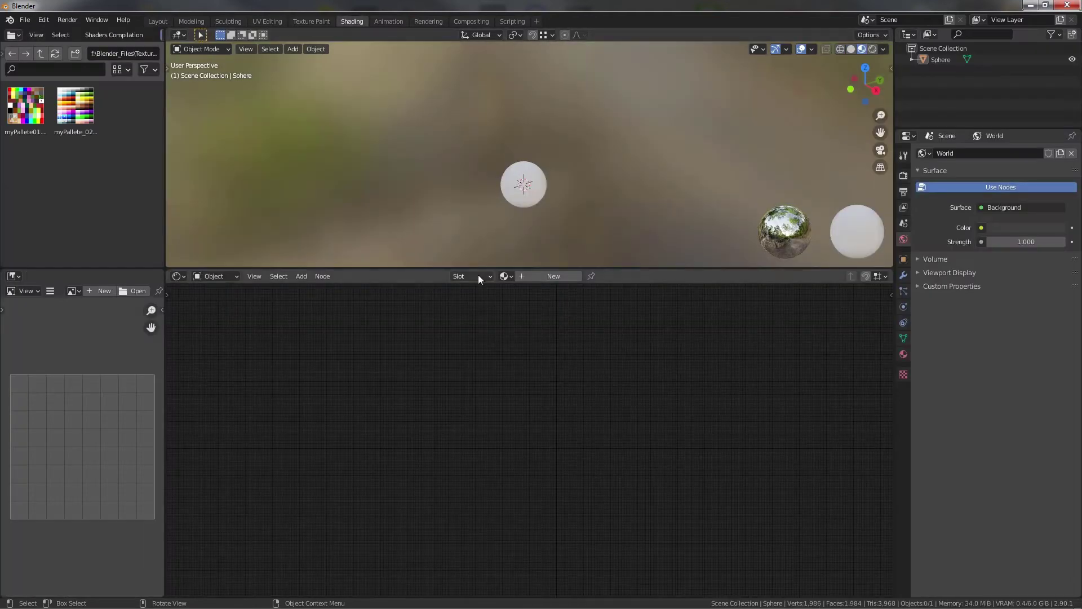
mouse_move(573, 255)
middle_mouse_down()
mouse_move(603, 239)
mouse_move(552, 209)
mouse_move(565, 221)
middle_mouse_up()
scroll(547, 208, "up", 3)
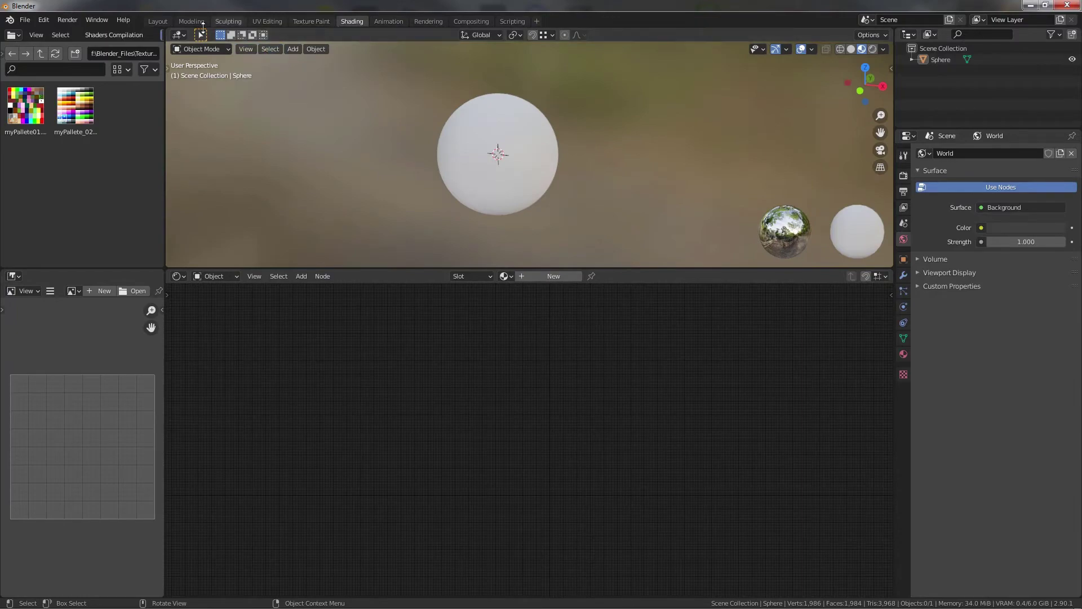
left_click(157, 22)
Step: Compare the sphere in Material Preview, Rendered and Solid shading, finishing in the Shading workspace
left_click(895, 49)
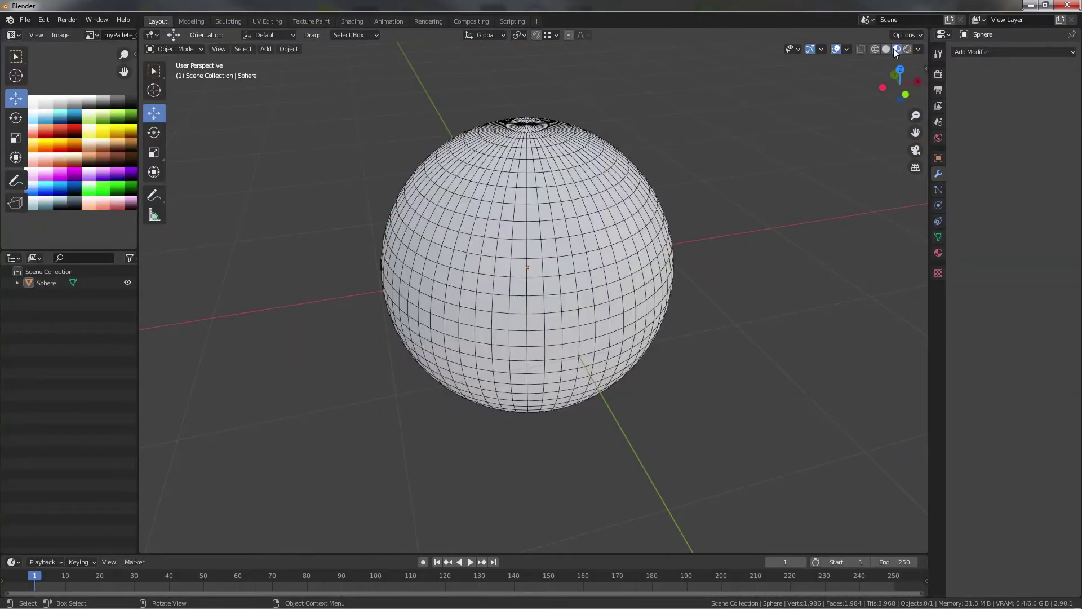
middle_click_drag(772, 215, 739, 214)
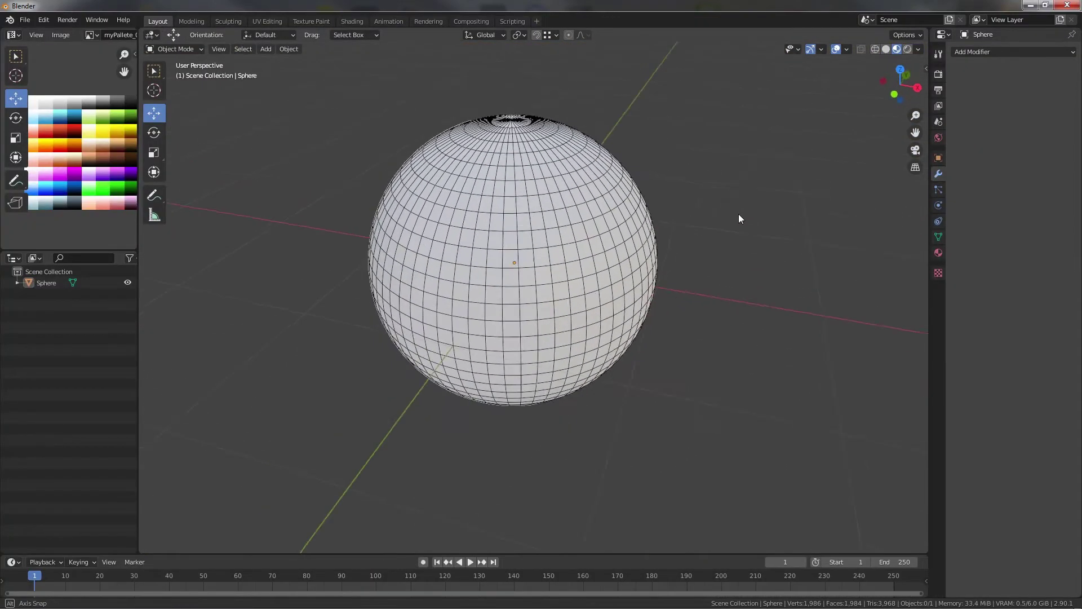
left_click(907, 49)
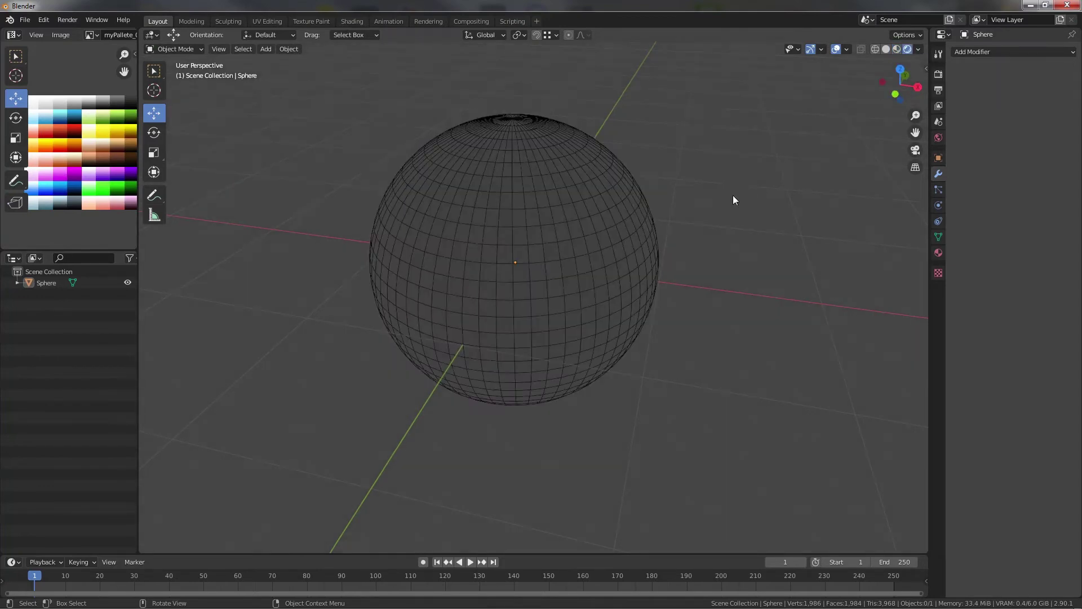
mouse_move(733, 195)
middle_mouse_down()
mouse_move(758, 212)
mouse_move(858, 84)
middle_mouse_up()
left_click(885, 50)
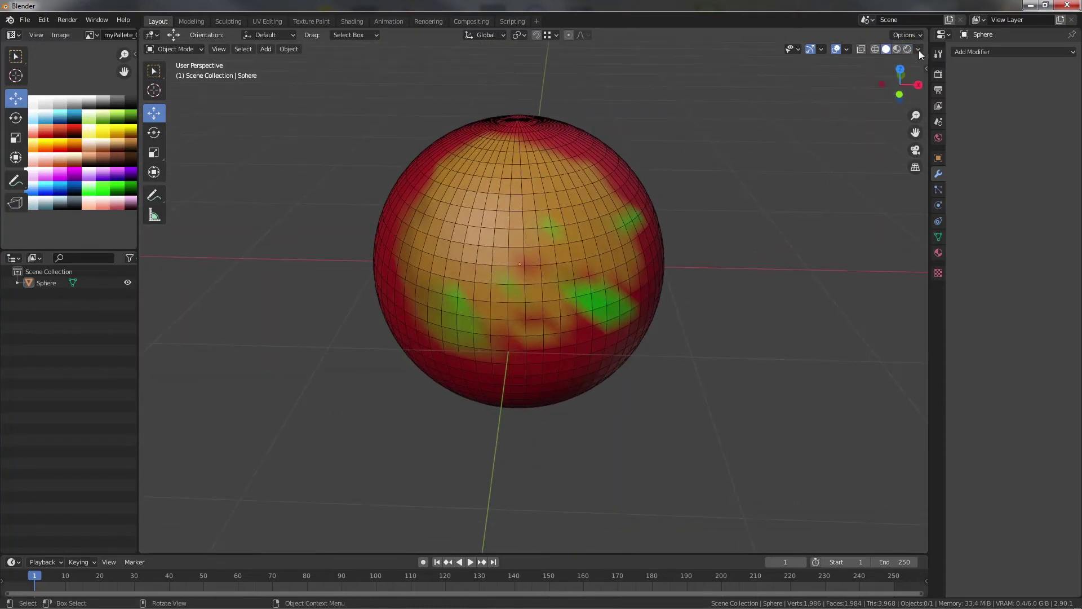
left_click(896, 49)
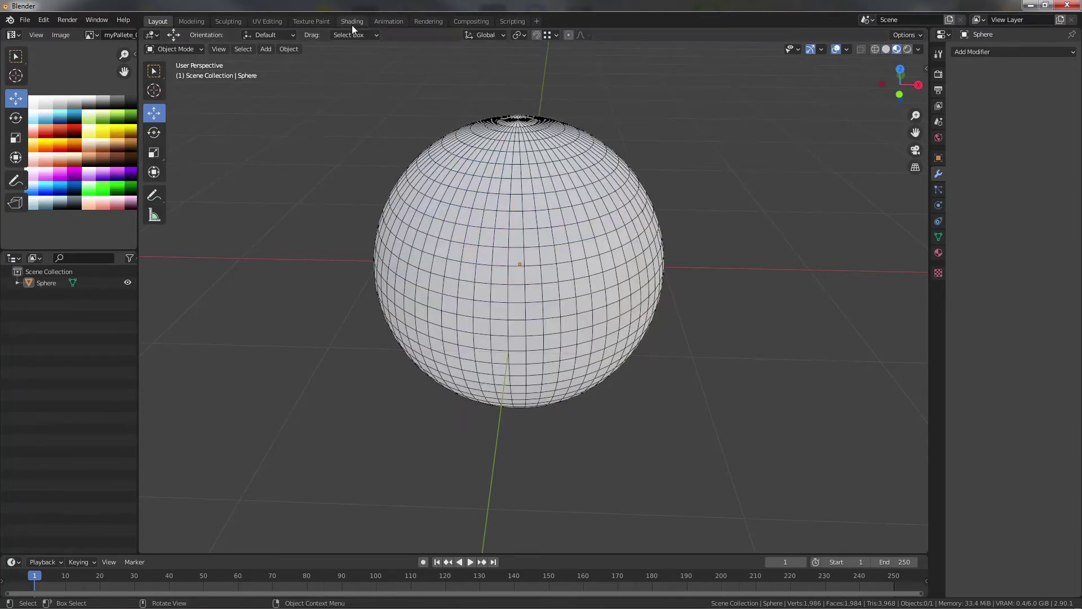
left_click(349, 24)
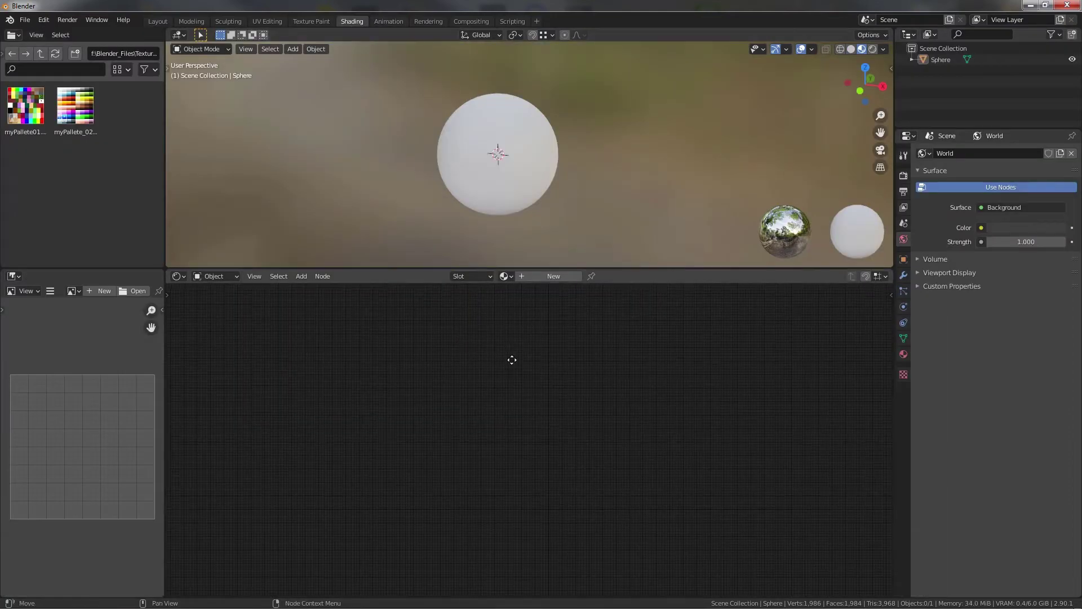
Step: Create a new material for the sphere named Vertex_M1
left_click(532, 276)
middle_click_drag(550, 448, 526, 352)
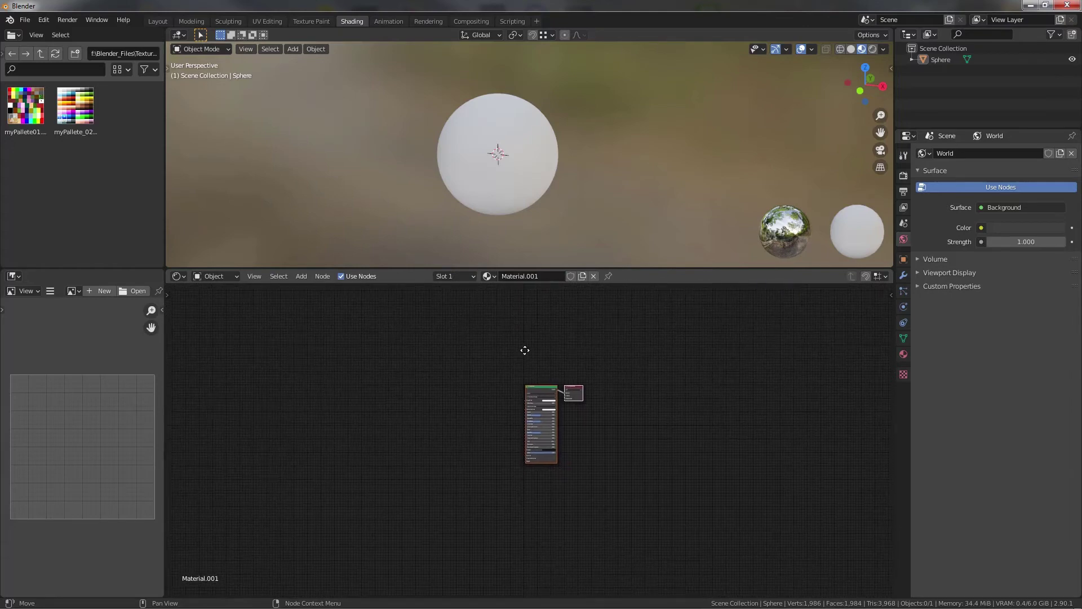
scroll(526, 352, "up", 3)
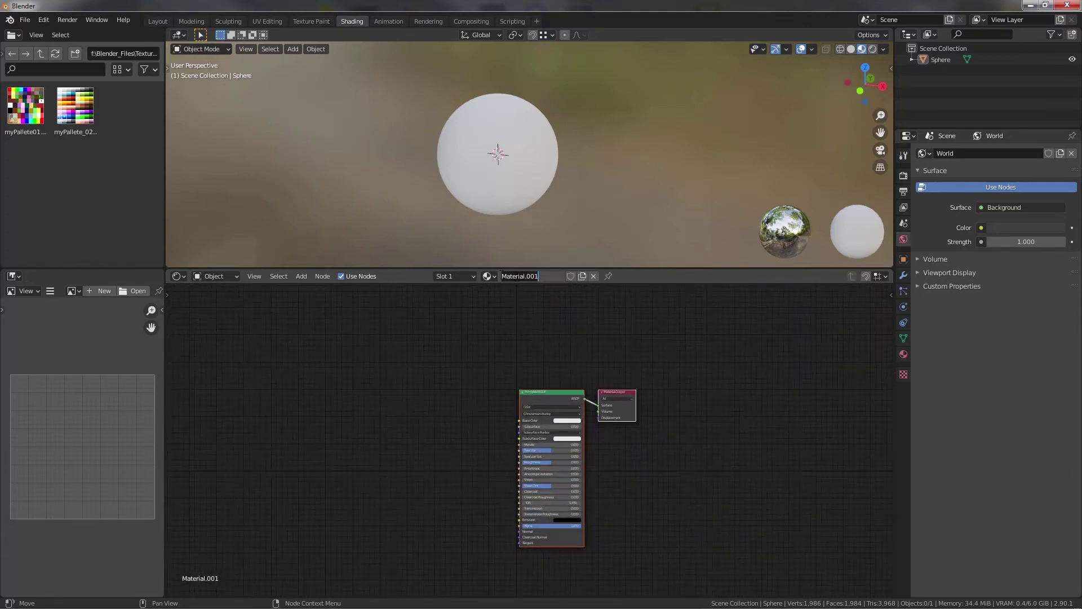
type("Vertex_M1")
key("Return")
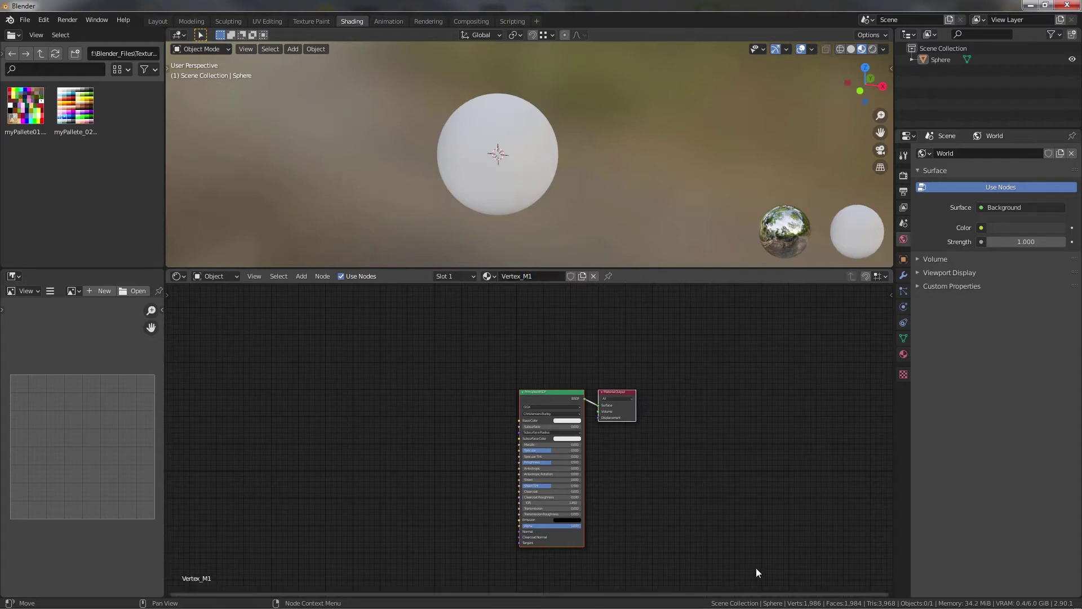
middle_click_drag(523, 424, 532, 395)
scroll(532, 394, "up", 3)
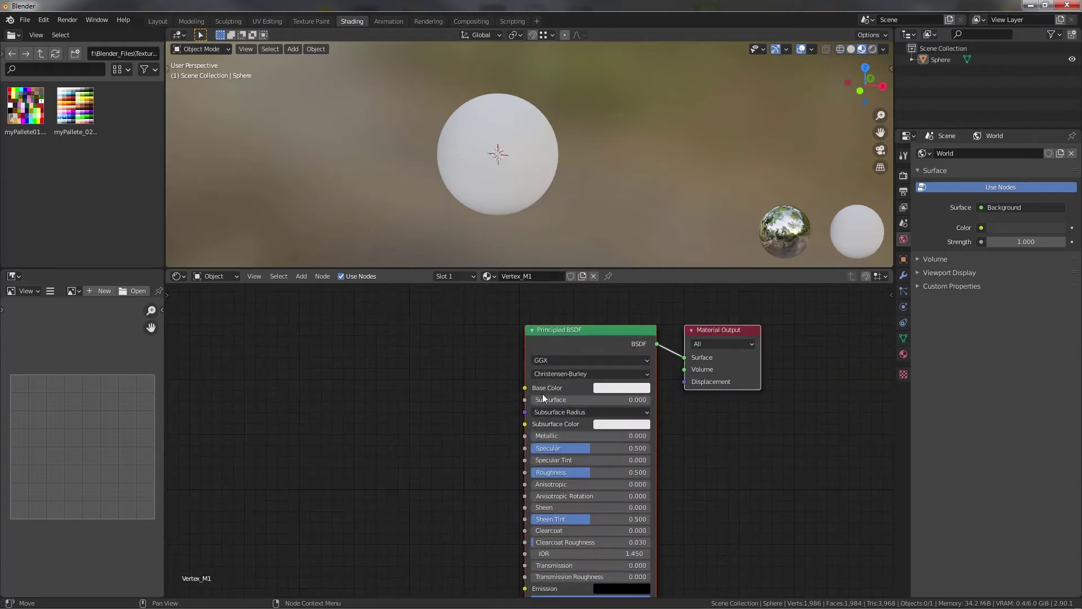
Step: Add a Vertex Color node driving Base Color, then go back to Layout
left_click(302, 275)
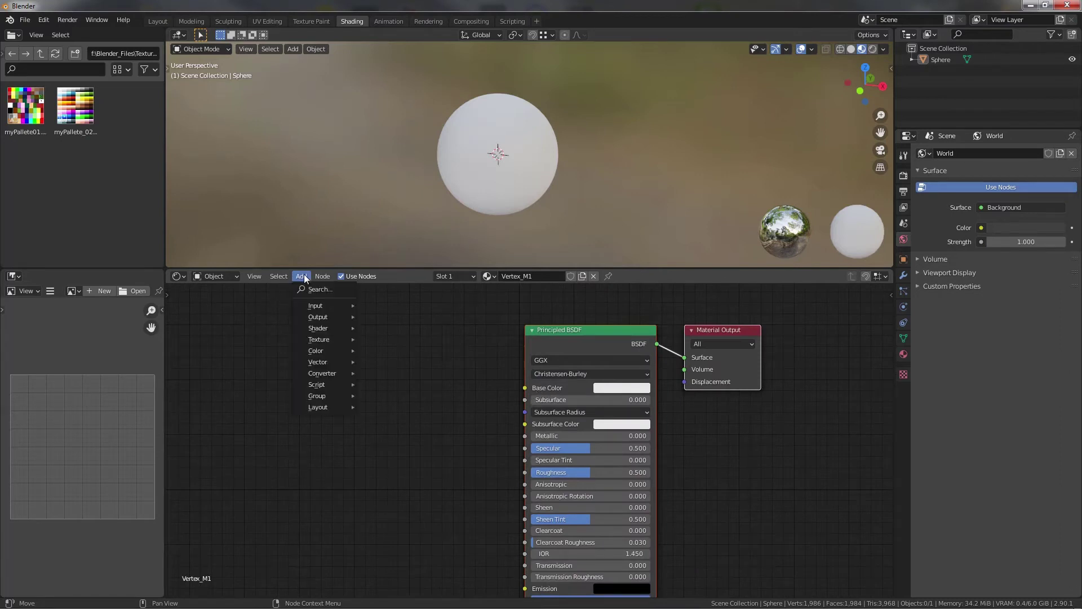
mouse_move(316, 306)
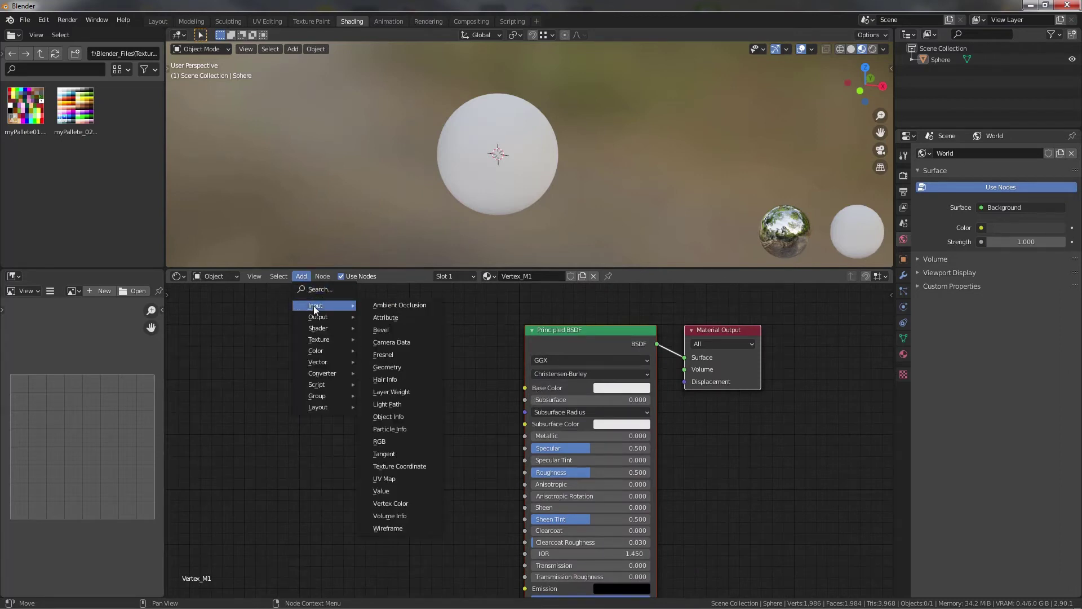
left_click(307, 276)
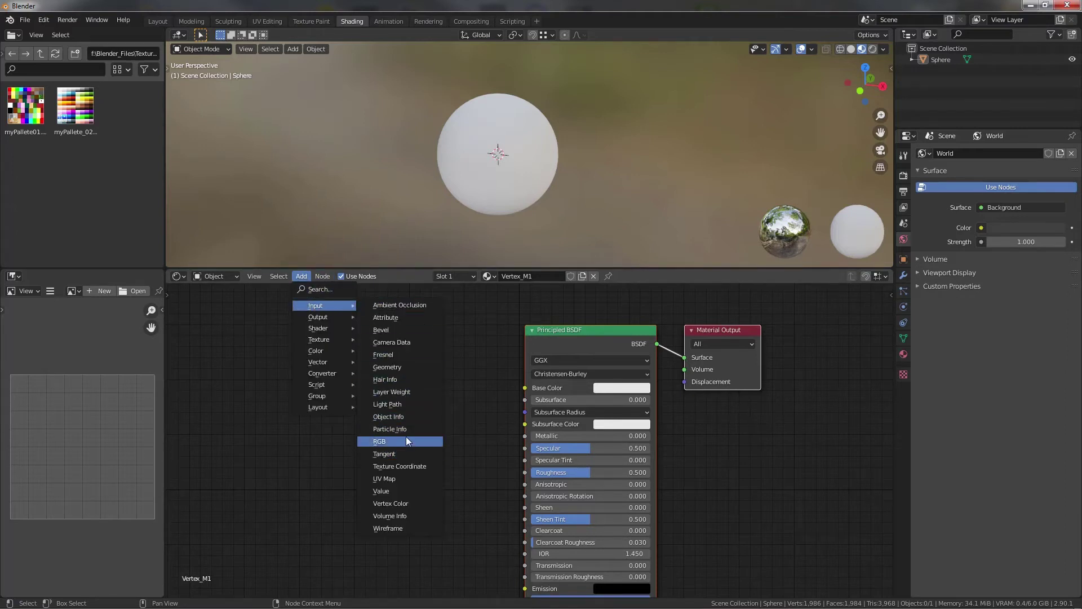
left_click(411, 504)
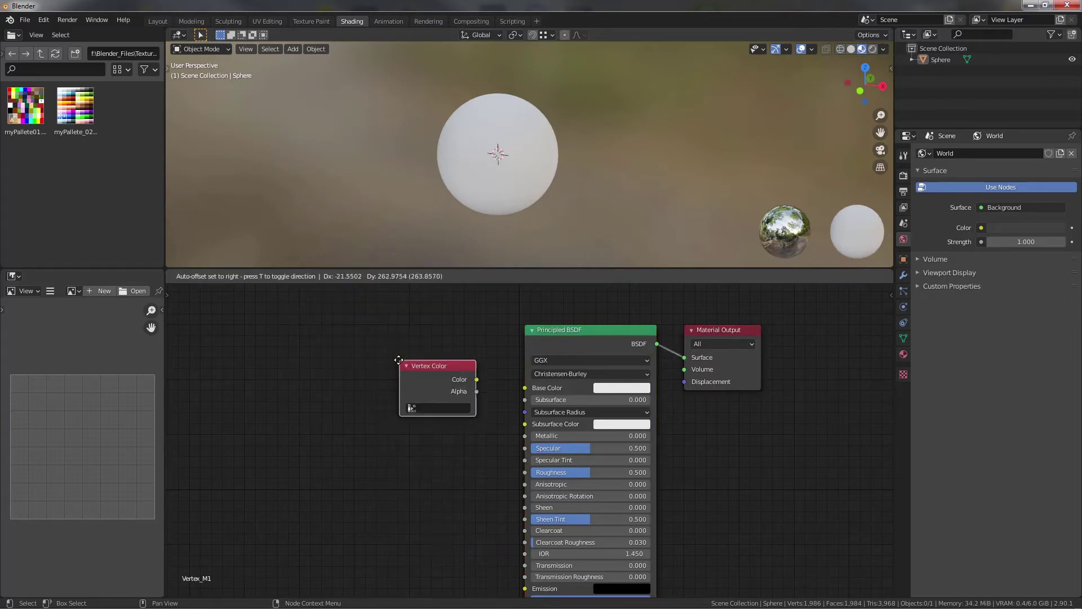
left_click(389, 362)
left_click_drag(467, 382, 525, 387)
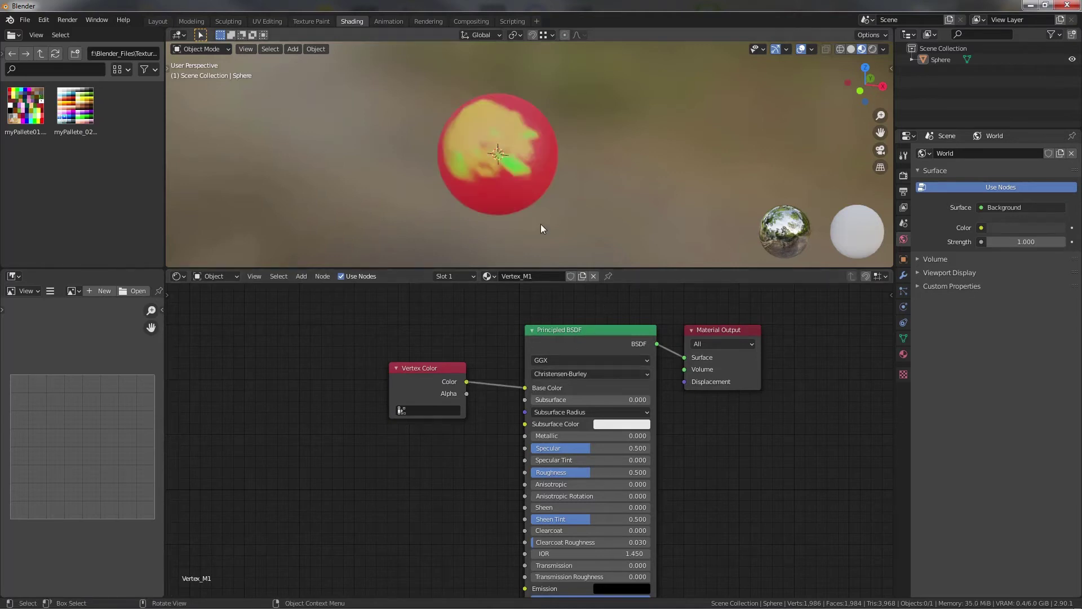
mouse_move(567, 197)
middle_mouse_down()
mouse_move(538, 193)
mouse_move(557, 204)
mouse_move(548, 194)
mouse_move(596, 195)
mouse_move(574, 179)
mouse_move(601, 174)
mouse_move(525, 163)
middle_mouse_up()
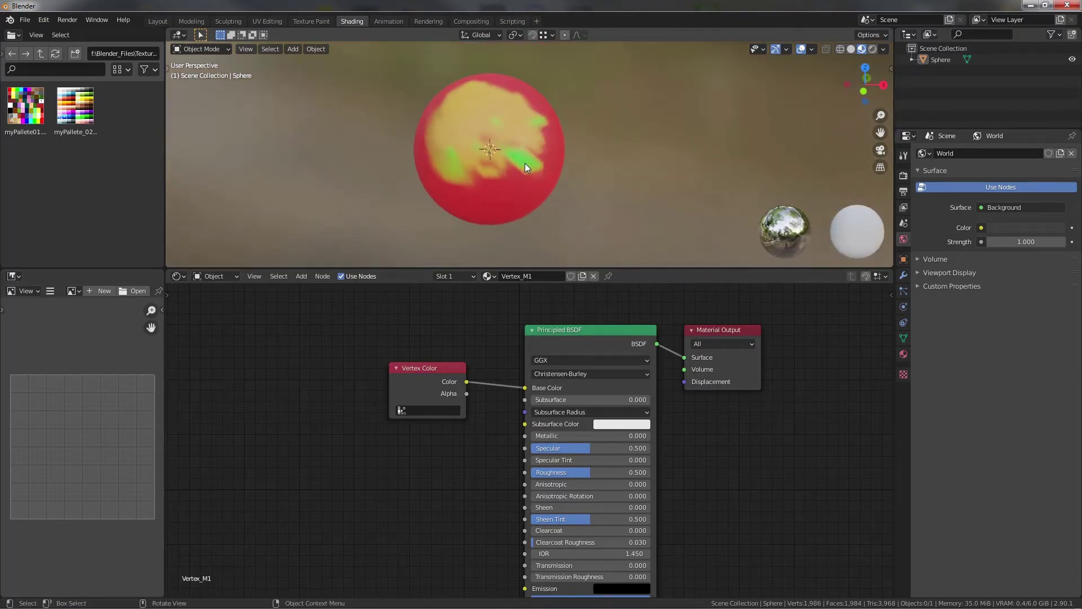
scroll(525, 163, "up", 2)
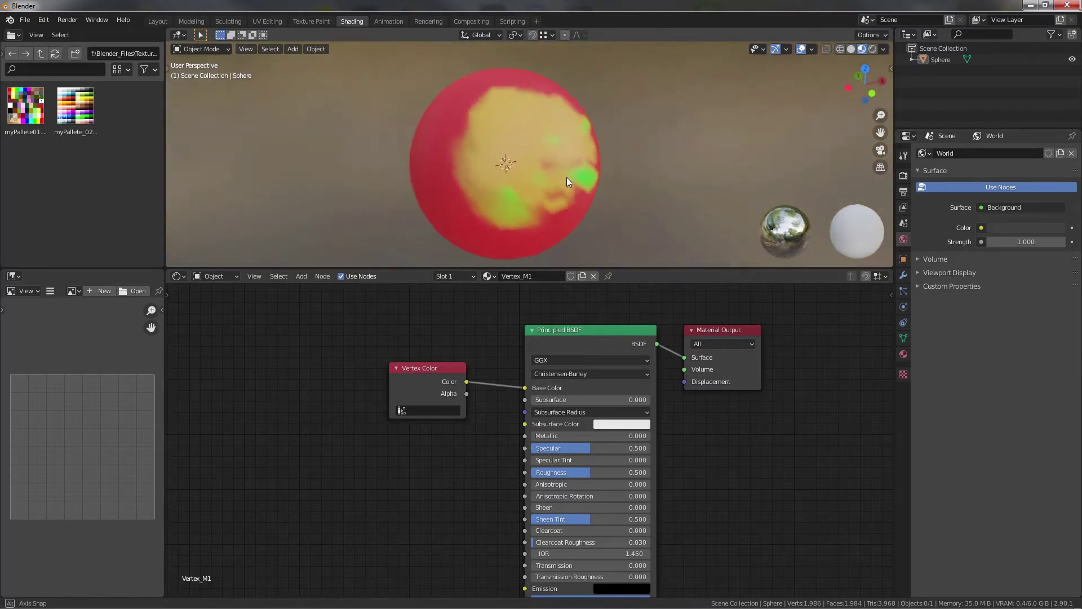
left_click(160, 21)
Step: Check the painted sphere in Rendered shading, then in Solid shading
left_click(907, 49)
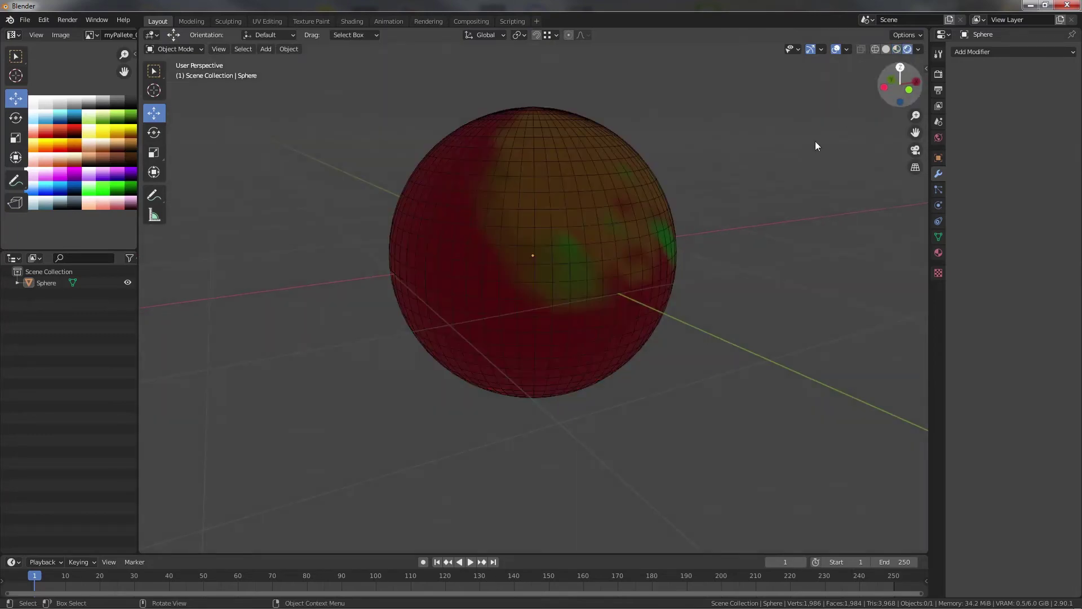
middle_click_drag(815, 141, 701, 195)
scroll(675, 198, "down", 2)
scroll(678, 198, "up", 3)
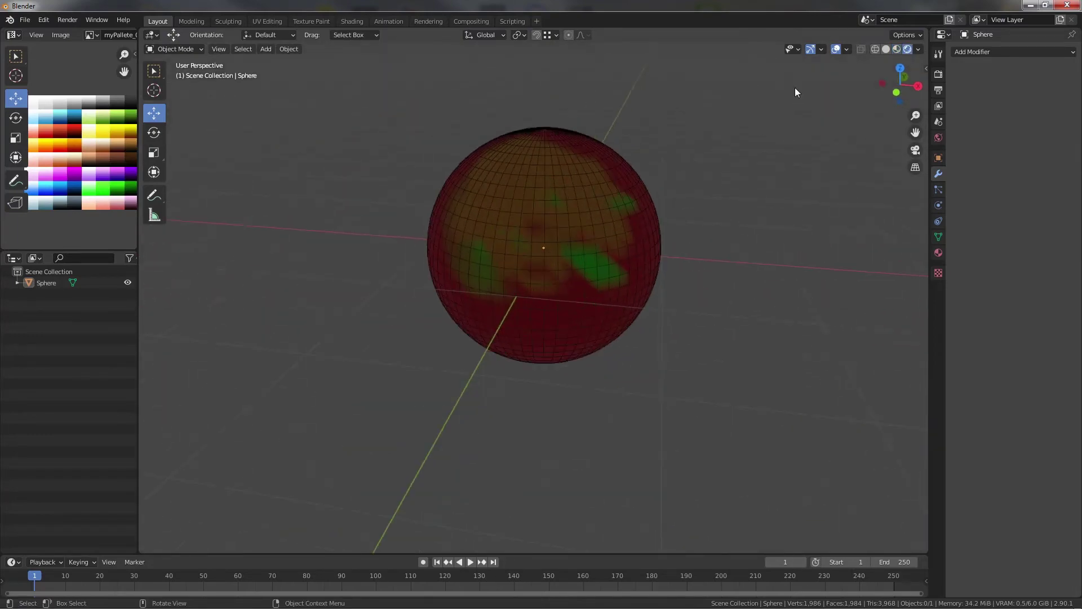
left_click(886, 49)
scroll(685, 229, "up", 2)
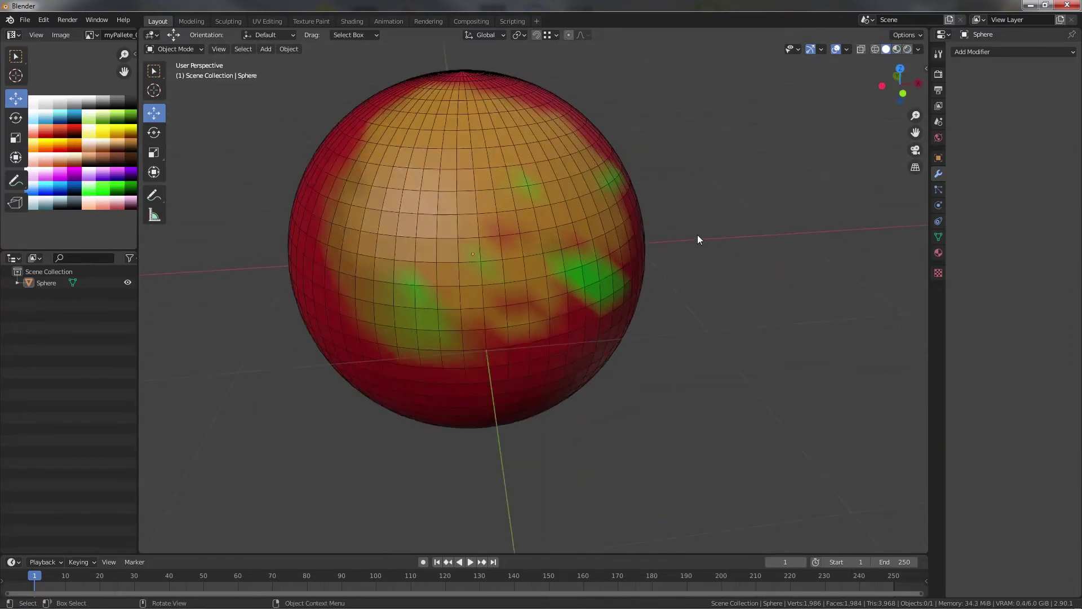
middle_click_drag(698, 235, 689, 235)
scroll(688, 235, "down", 2)
scroll(564, 249, "up", 1)
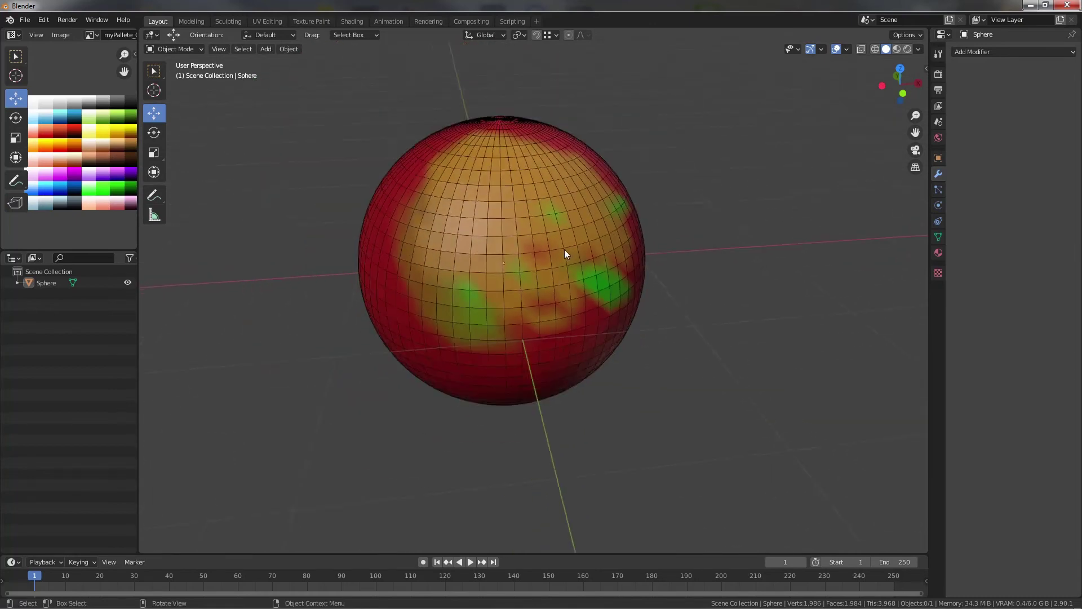
mouse_move(564, 249)
middle_mouse_down()
mouse_move(633, 243)
mouse_move(592, 254)
middle_mouse_up()
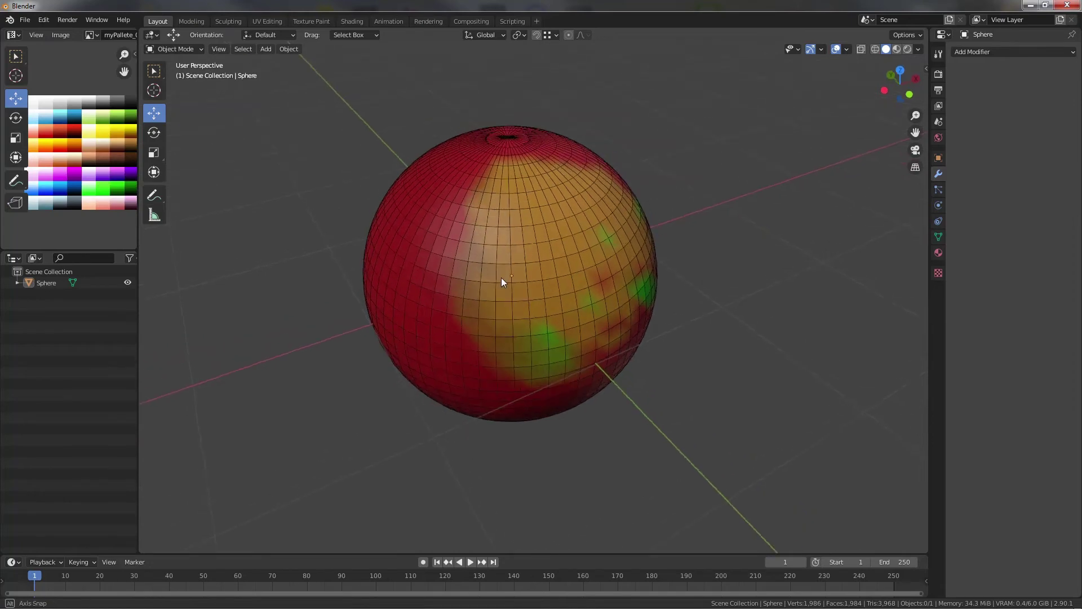
Step: Put the sphere in Edit Mode with one edge selected, in the UV Editing workspace
key("Tab")
middle_click_drag(502, 278, 688, 344)
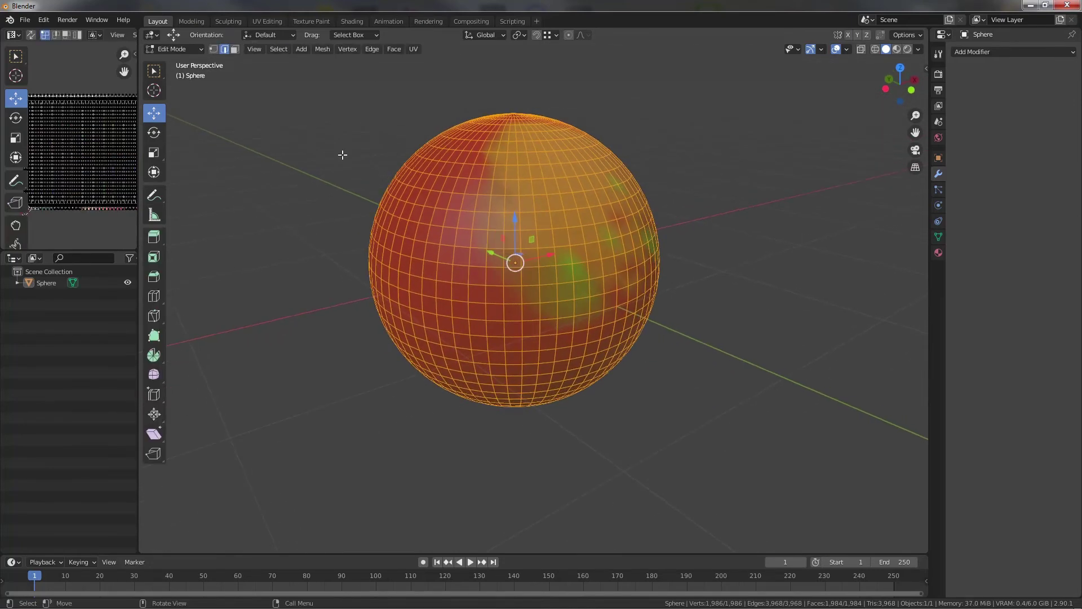
left_click(382, 189)
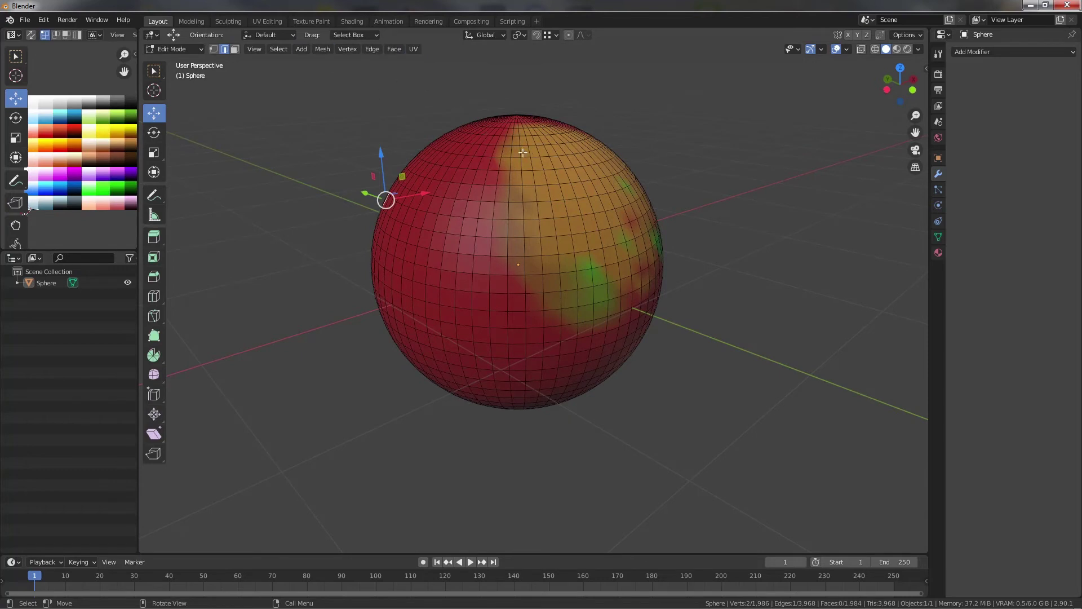
left_click(271, 21)
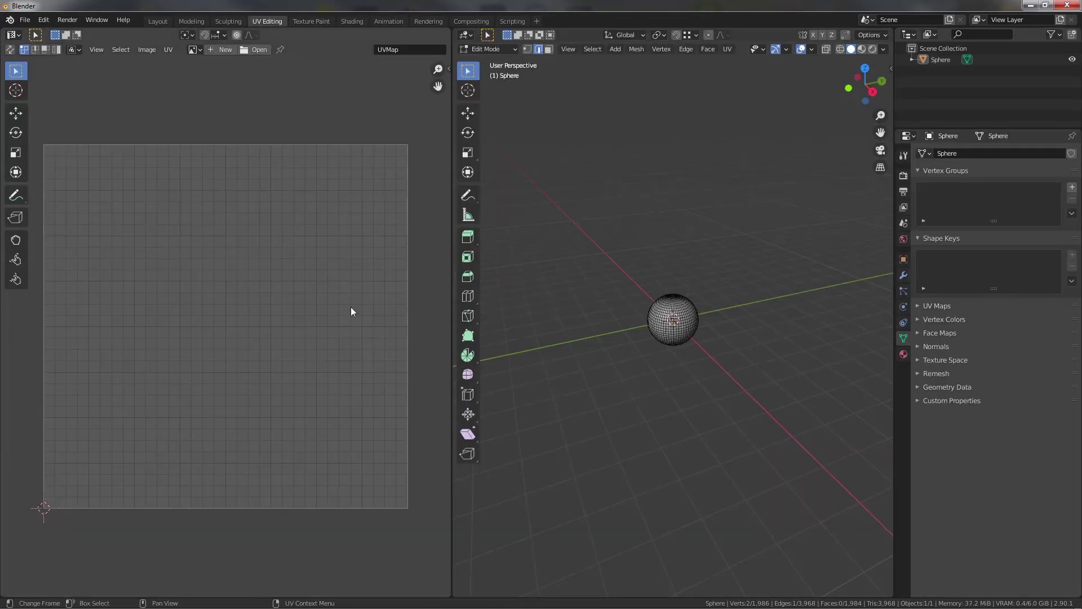
Step: Select the sphere's equator edge loop
middle_click_drag(365, 333, 366, 292)
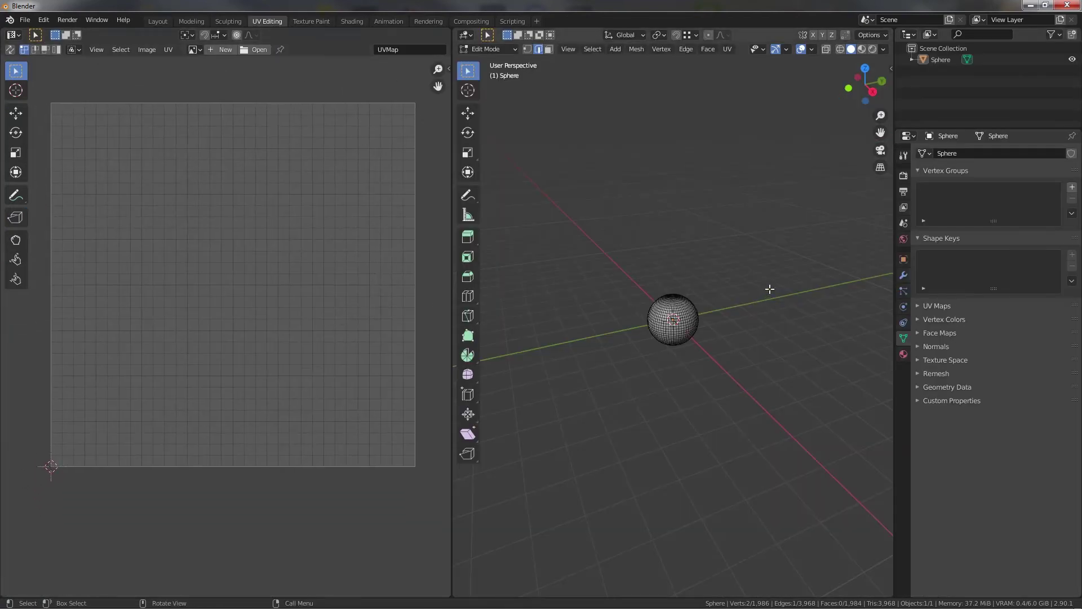
key("a")
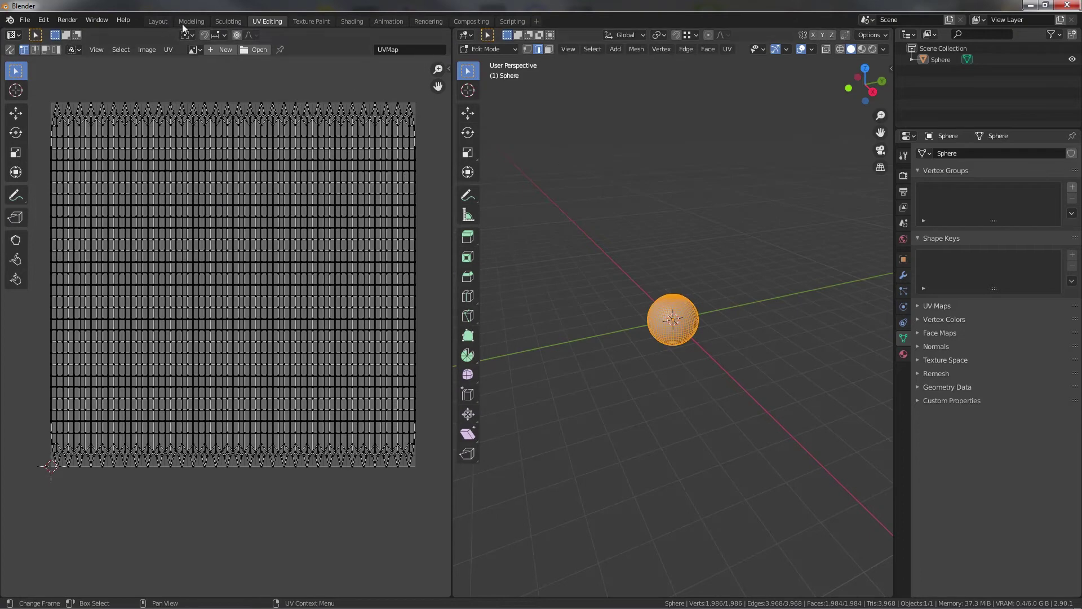
scroll(678, 329, "up", 5)
scroll(669, 312, "up", 3)
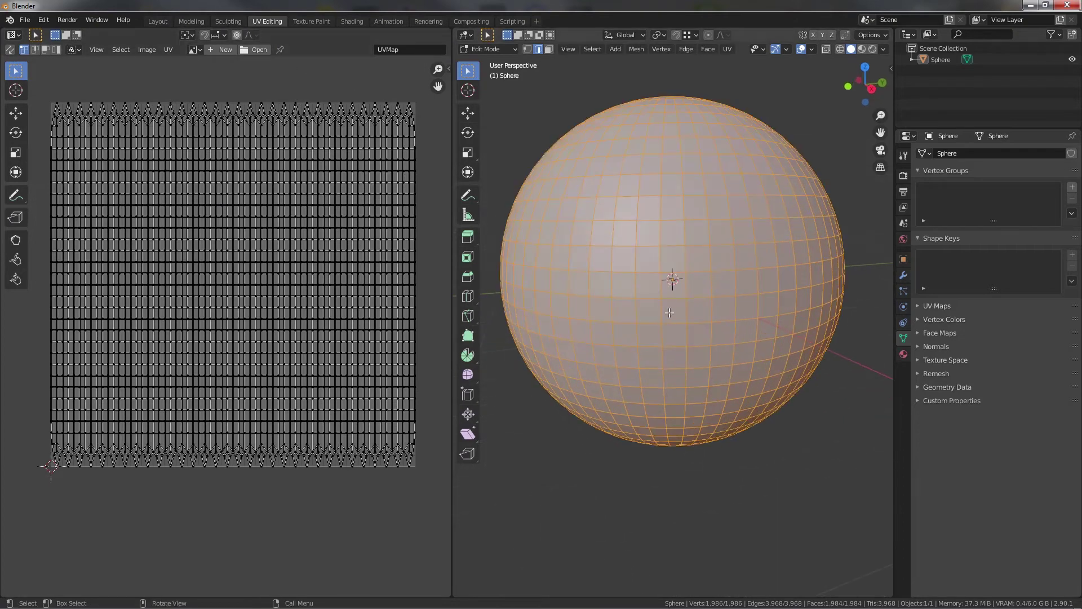
left_click(735, 483)
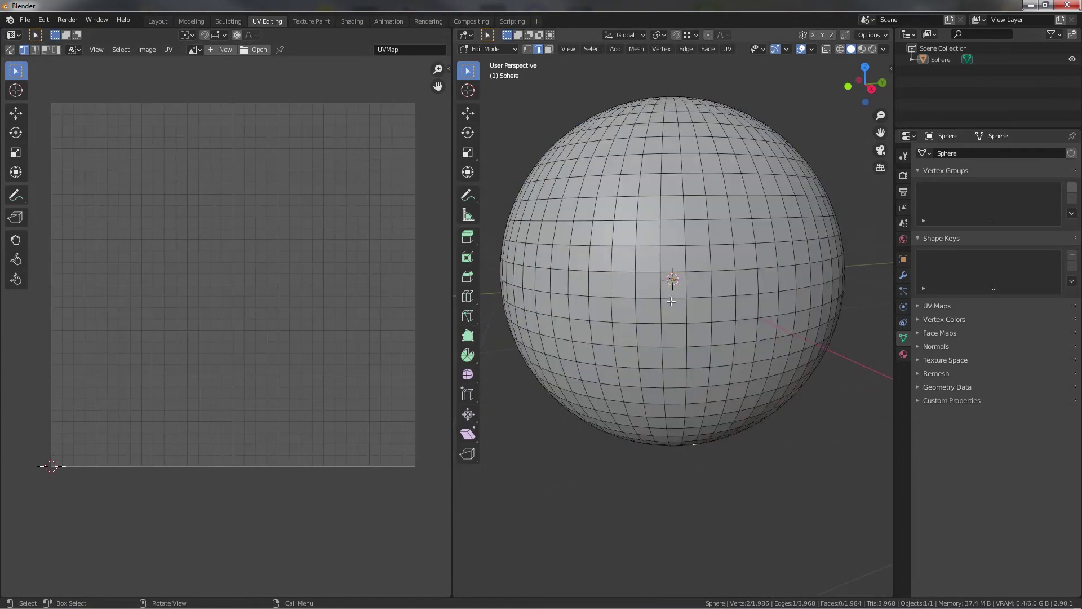
left_click(654, 306)
left_click(647, 298, "alt")
Step: Mark the equator as a seam, then unwrap the whole sphere's UVs
right_click(656, 305)
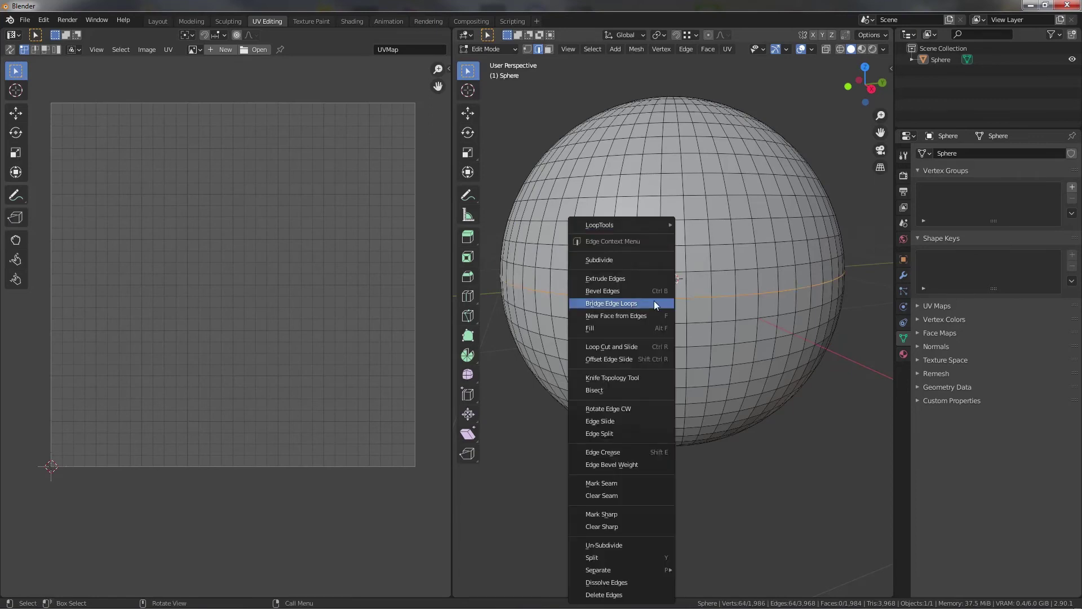
left_click(621, 484)
left_click(757, 466)
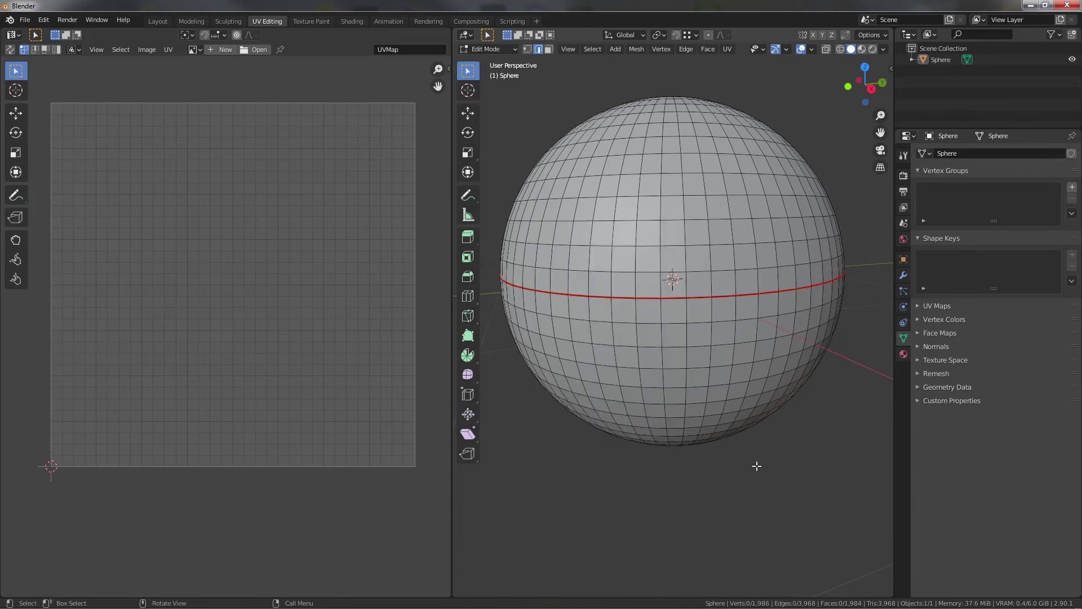
key("a")
left_click(736, 51)
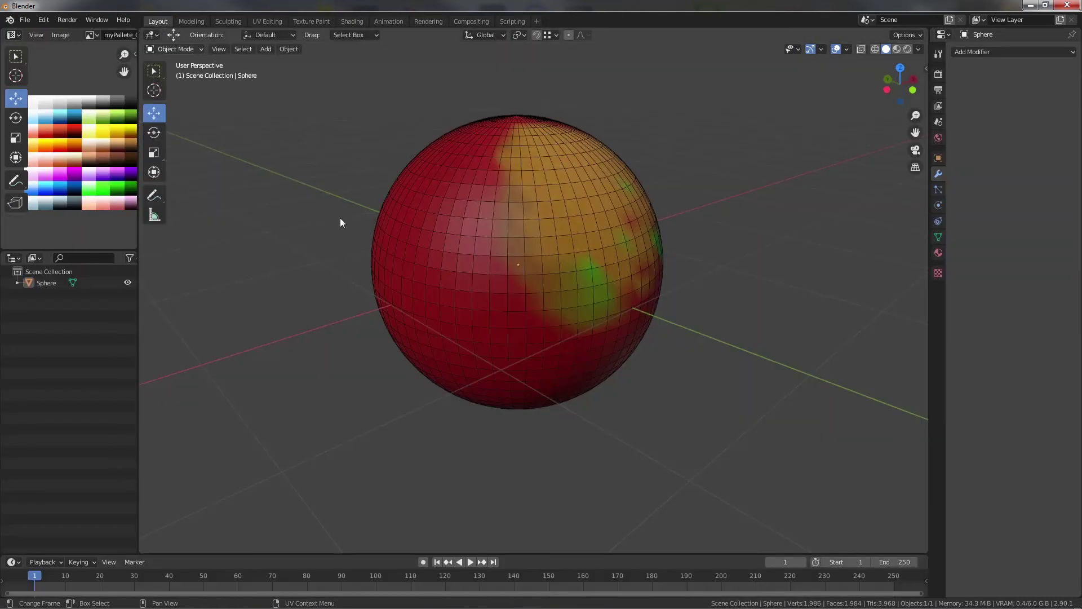
Step: View the sphere's top pole, then enter Edit Mode in vertex select mode
mouse_move(341, 222)
middle_mouse_down()
mouse_move(616, 307)
mouse_move(404, 308)
mouse_move(547, 238)
middle_mouse_up()
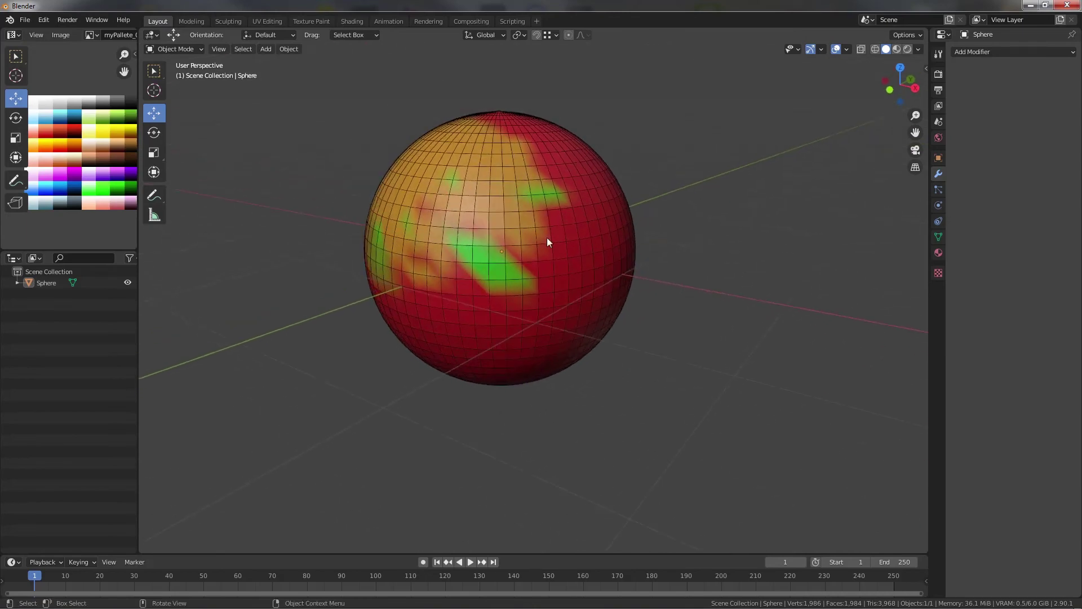
scroll(534, 327, "up", 4)
mouse_move(535, 327)
middle_mouse_down()
mouse_move(563, 229)
mouse_move(543, 164)
middle_mouse_up()
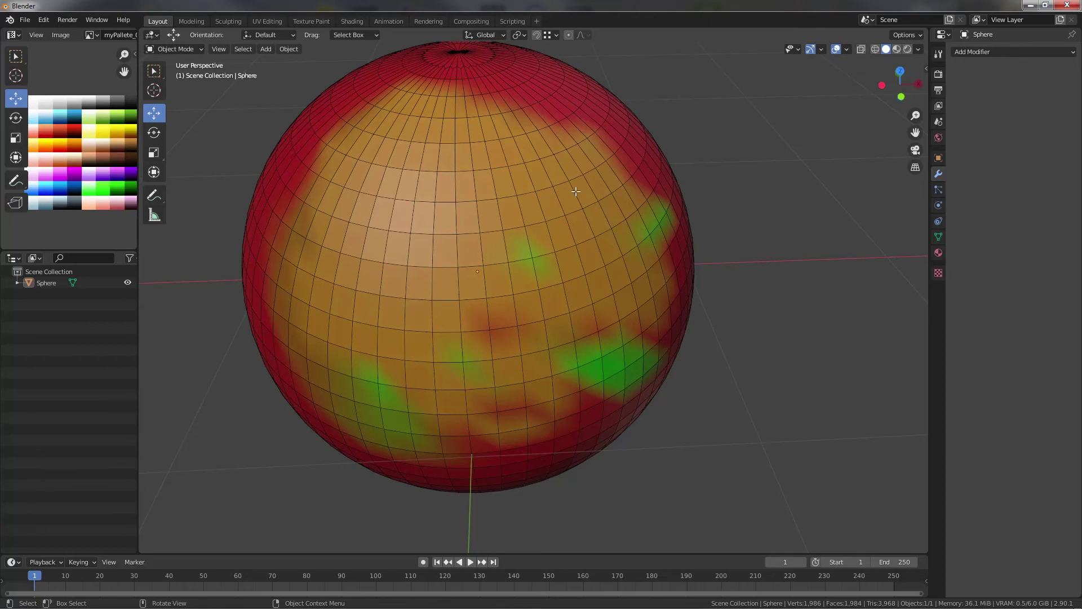
key("Tab")
left_click(683, 193)
key("1")
Step: Clear the selection, inspect the sphere from several angles, then return to Object Mode
scroll(535, 179, "up", 5)
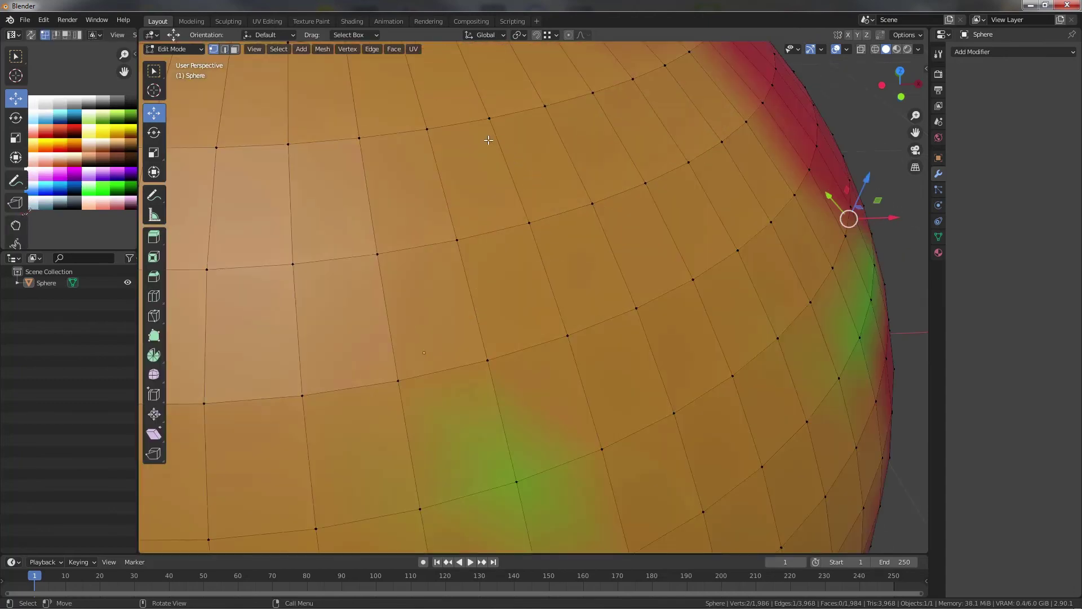
scroll(484, 113, "down", 5)
middle_click_drag(492, 133, 620, 197)
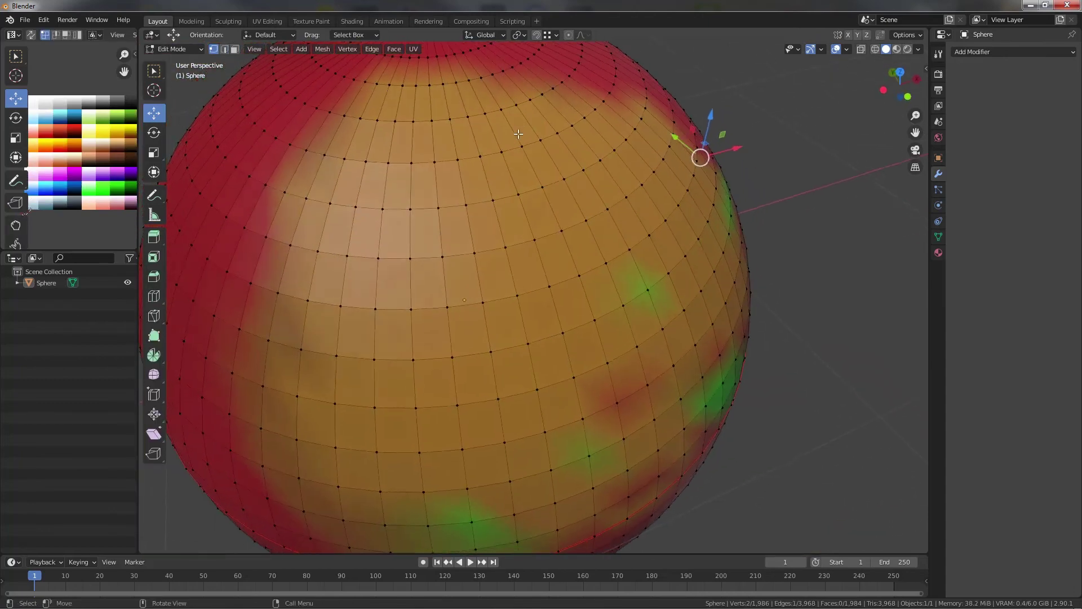
scroll(741, 252, "down", 3)
left_click(742, 251)
mouse_move(741, 251)
middle_mouse_down()
mouse_move(693, 242)
mouse_move(696, 264)
mouse_move(676, 288)
middle_mouse_up()
mouse_move(663, 353)
middle_mouse_down()
mouse_move(708, 355)
mouse_move(735, 338)
mouse_move(758, 295)
mouse_move(665, 313)
mouse_move(774, 286)
mouse_move(778, 295)
mouse_move(757, 305)
middle_mouse_up()
scroll(708, 355, "up", 4)
scroll(708, 355, "down", 4)
scroll(774, 286, "up", 2)
scroll(777, 295, "down", 3)
scroll(756, 305, "up", 2)
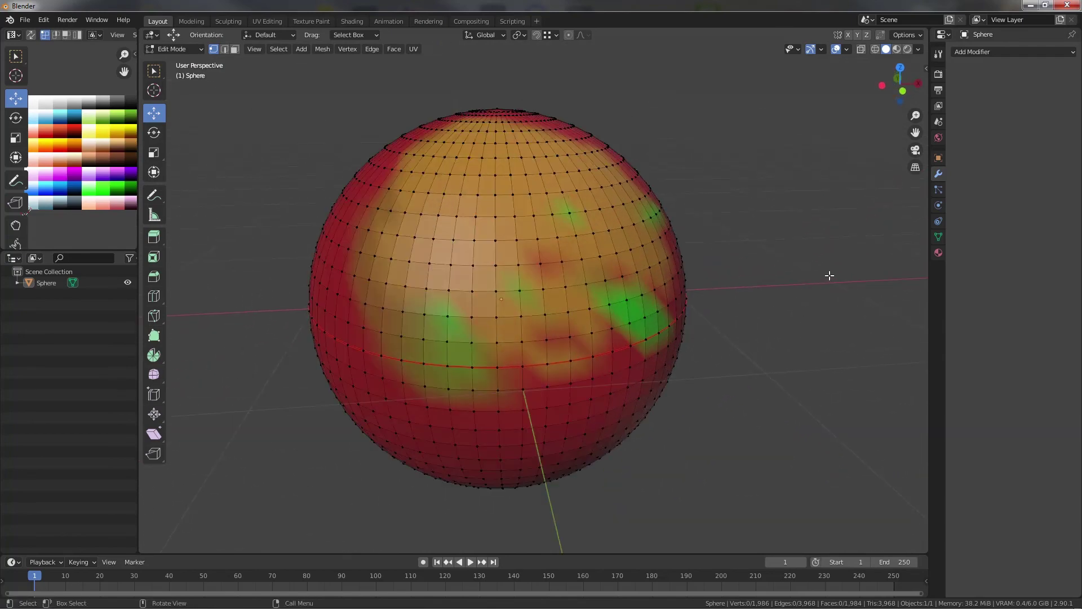
key("Tab")
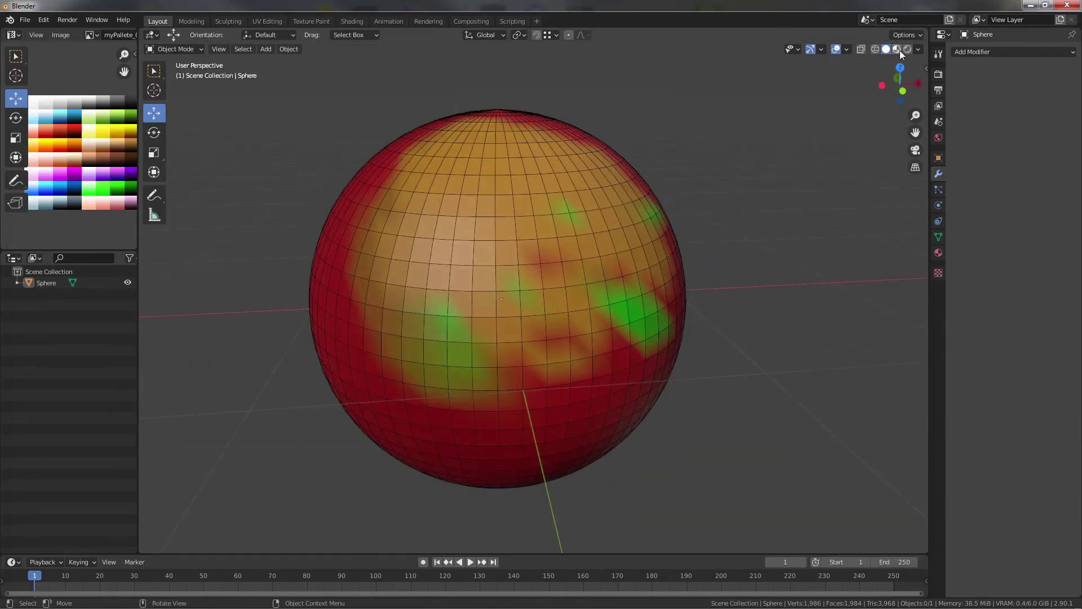
Step: Show the sphere in Material Preview and shade it smooth
left_click(898, 50)
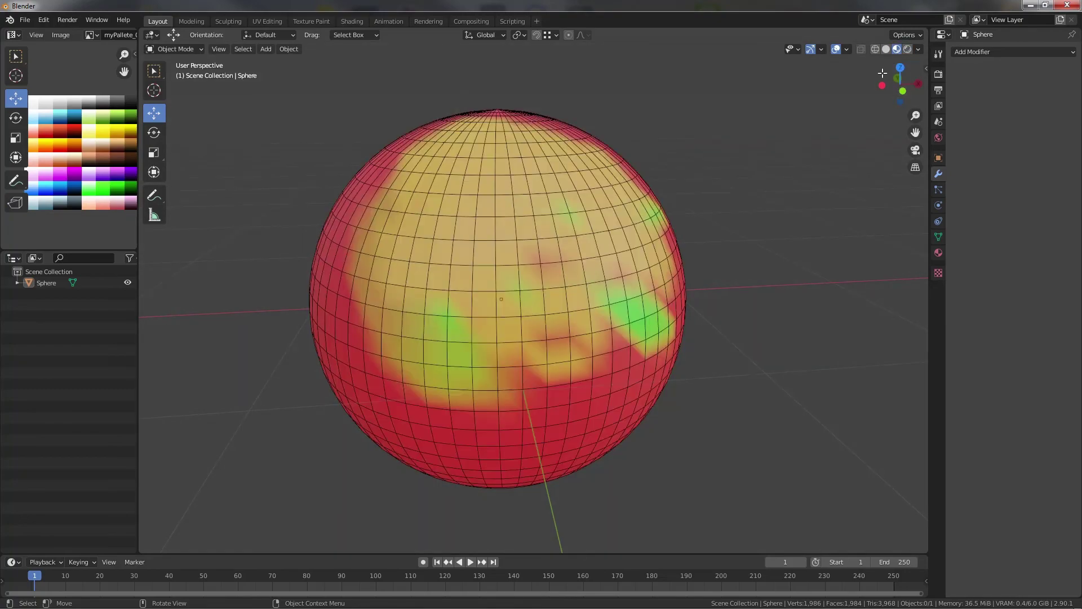
mouse_move(882, 74)
left_mouse_down()
mouse_move(607, 215)
mouse_move(644, 241)
mouse_move(736, 194)
mouse_move(600, 223)
left_mouse_up()
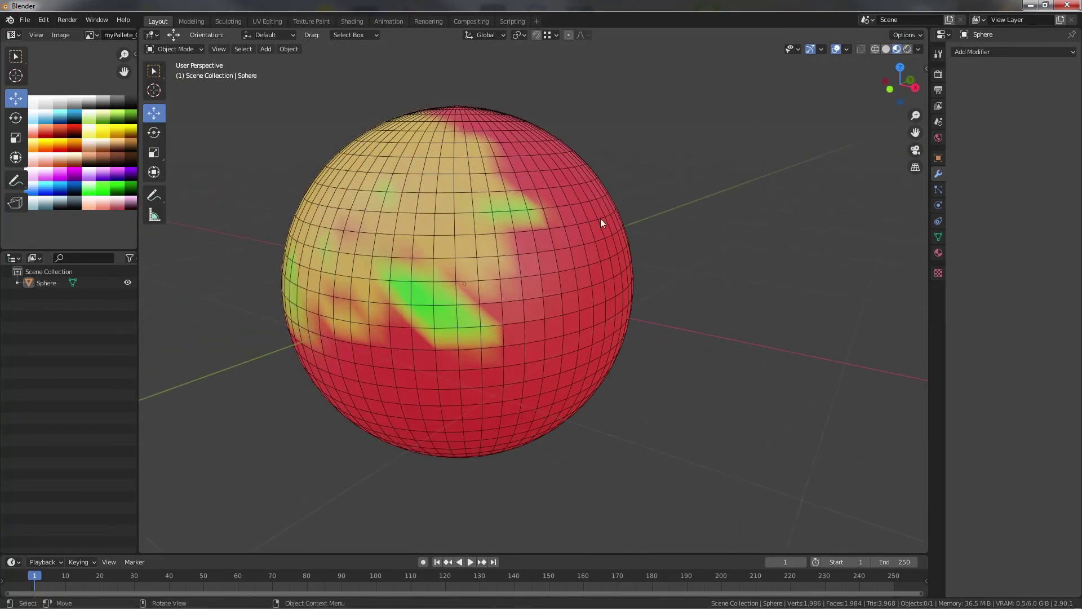
right_click(565, 219)
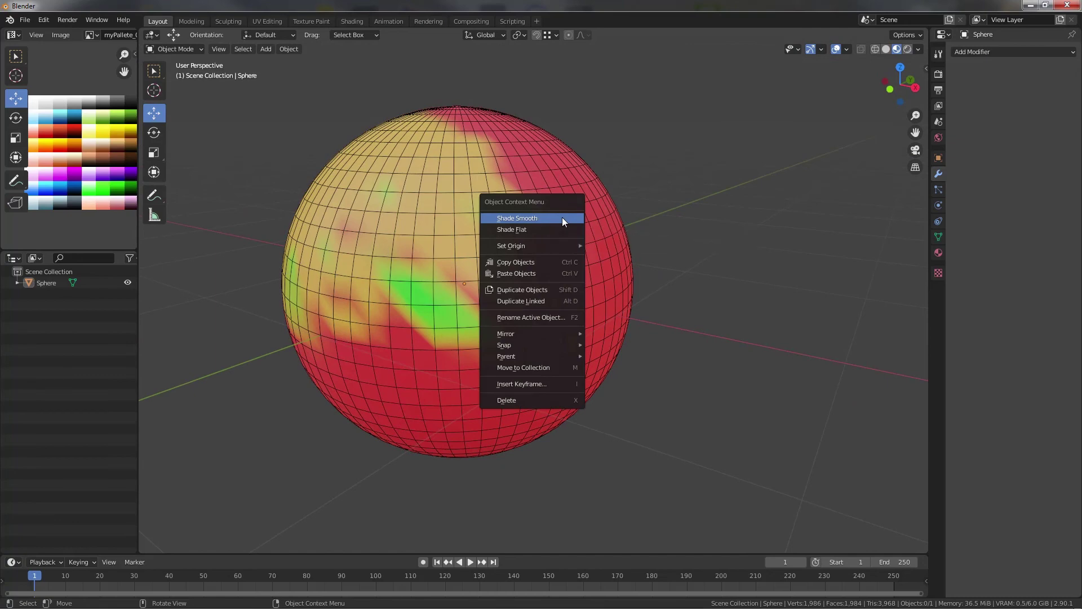
left_click(563, 218)
mouse_move(563, 218)
middle_mouse_down()
mouse_move(593, 266)
mouse_move(708, 276)
middle_mouse_up()
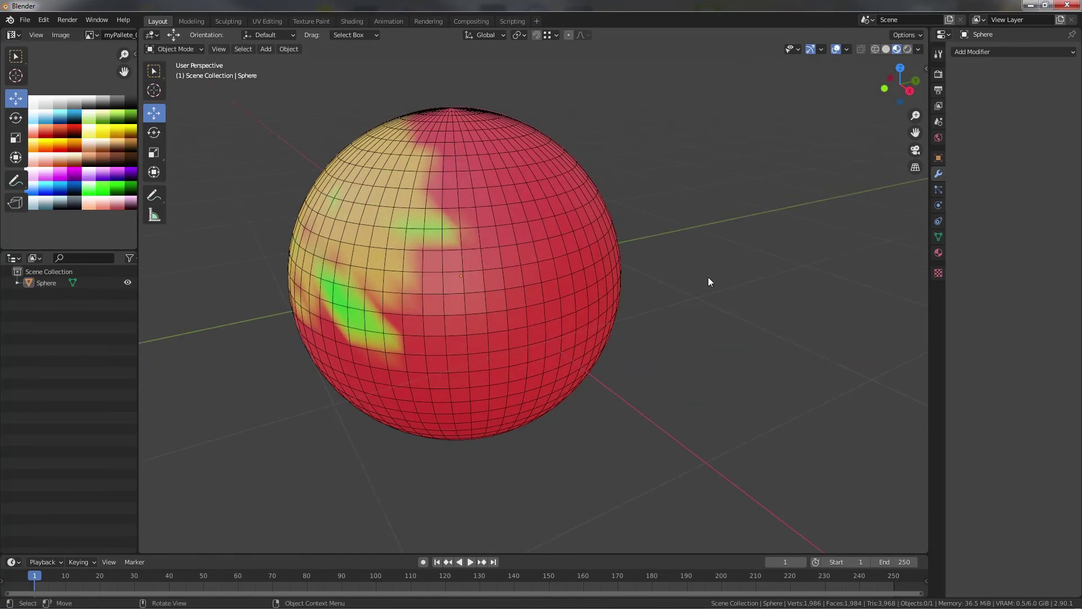
Step: Turn off the wireframe viewport overlay
left_click(846, 50)
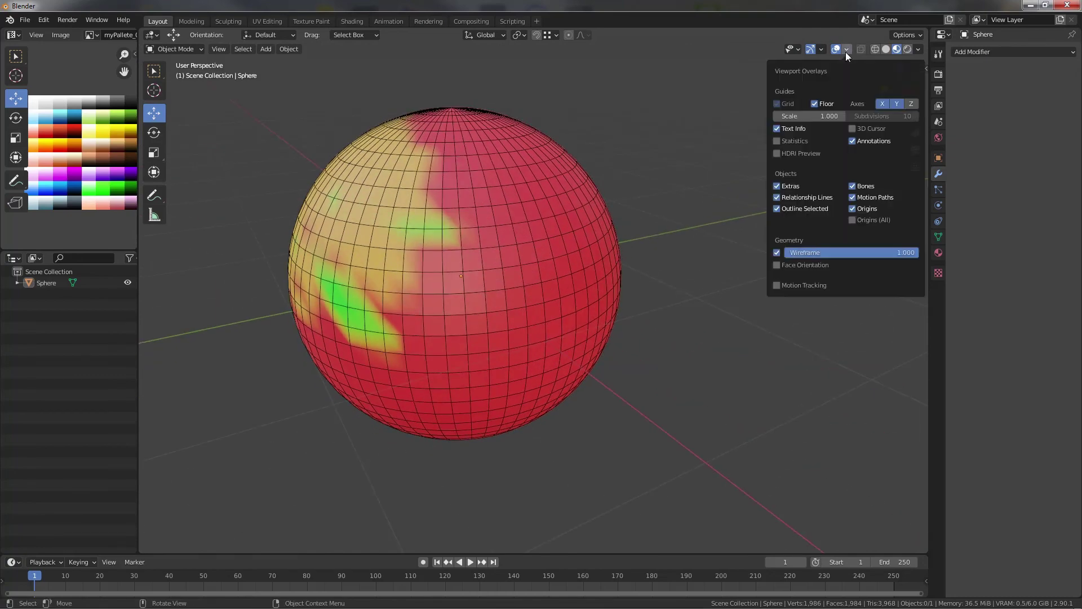
left_click(776, 252)
mouse_move(776, 252)
middle_mouse_down()
mouse_move(610, 283)
mouse_move(622, 279)
mouse_move(587, 265)
middle_mouse_up()
Step: Dismiss a stray object menu and orbit around the painted sphere from several sides
scroll(621, 275, "down", 4)
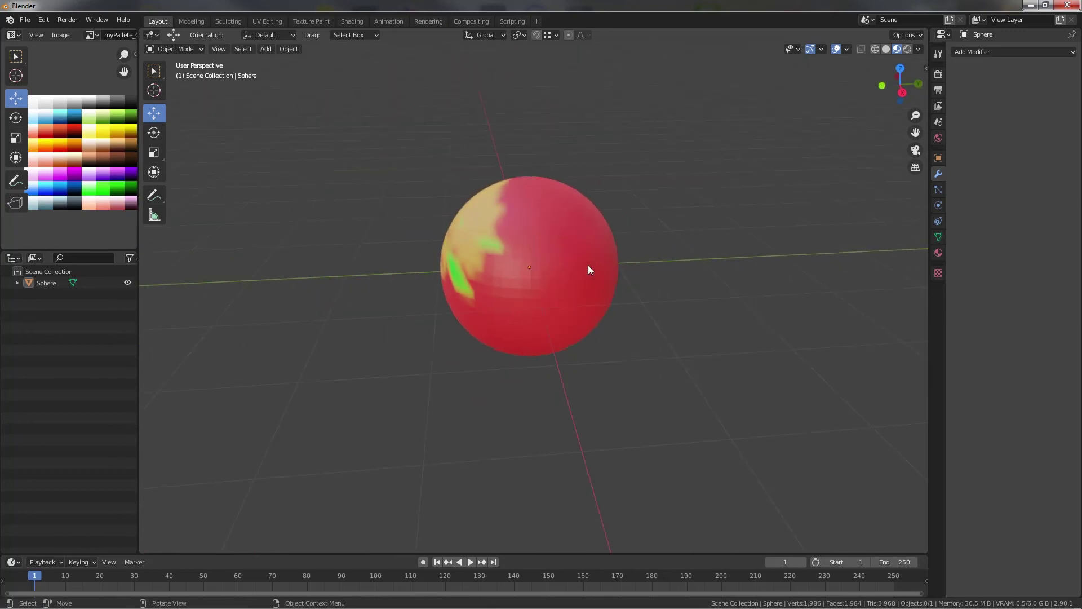
right_click(563, 254)
key("Escape")
scroll(564, 255, "up", 5)
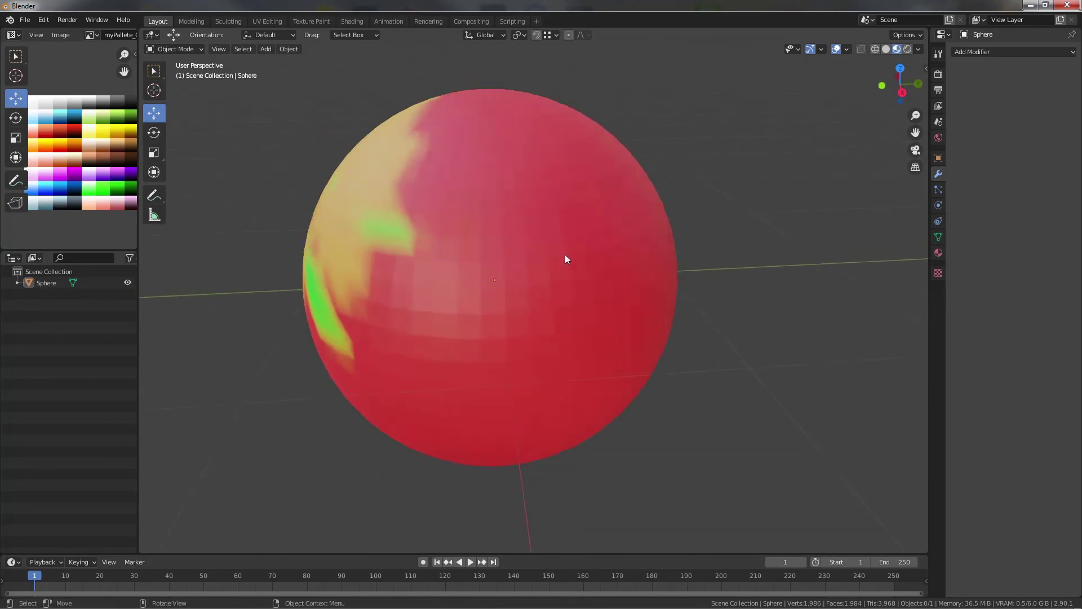
scroll(565, 255, "down", 3)
mouse_move(566, 255)
middle_mouse_down()
mouse_move(746, 250)
mouse_move(769, 195)
mouse_move(874, 258)
mouse_move(661, 289)
mouse_move(614, 271)
mouse_move(682, 268)
mouse_move(664, 309)
mouse_move(613, 313)
mouse_move(638, 309)
mouse_move(617, 300)
middle_mouse_up()
scroll(638, 309, "up", 3)
scroll(616, 299, "down", 2)
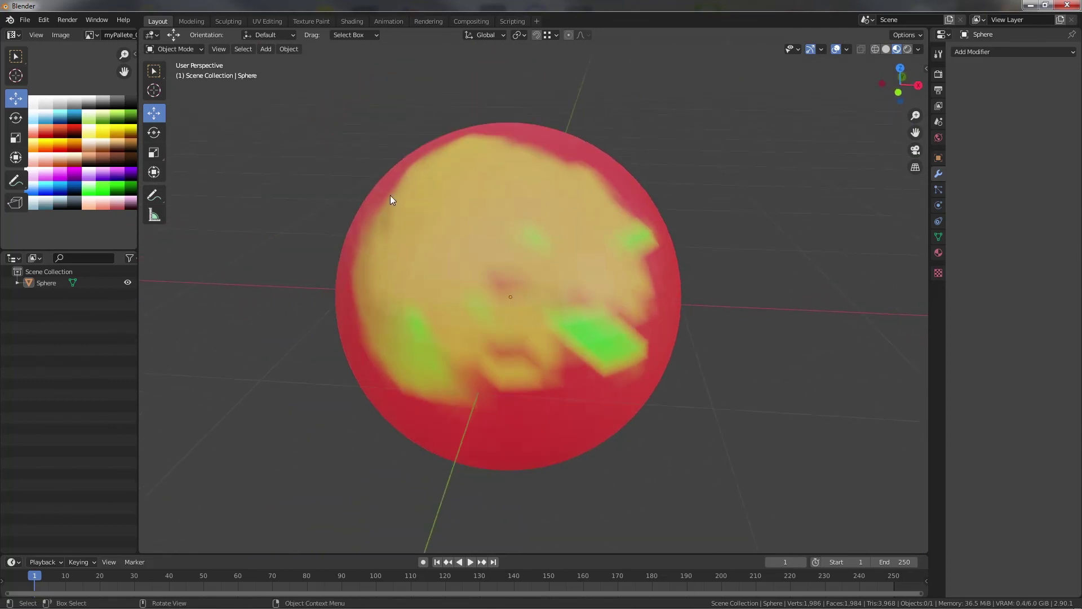
middle_click_drag(532, 222, 544, 228)
scroll(544, 229, "up", 2)
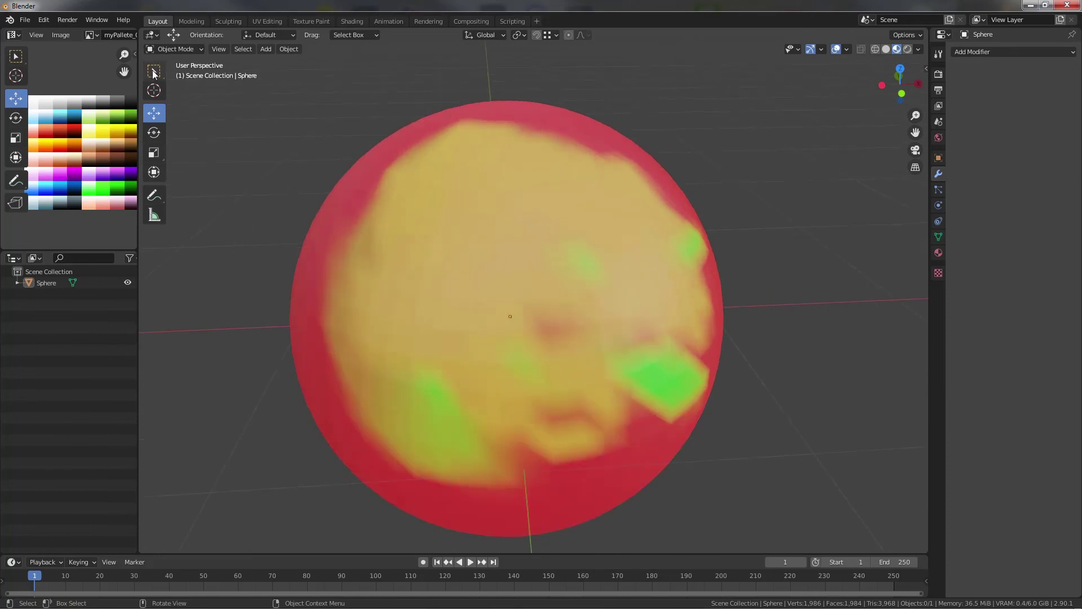
middle_click_drag(438, 179, 821, 102)
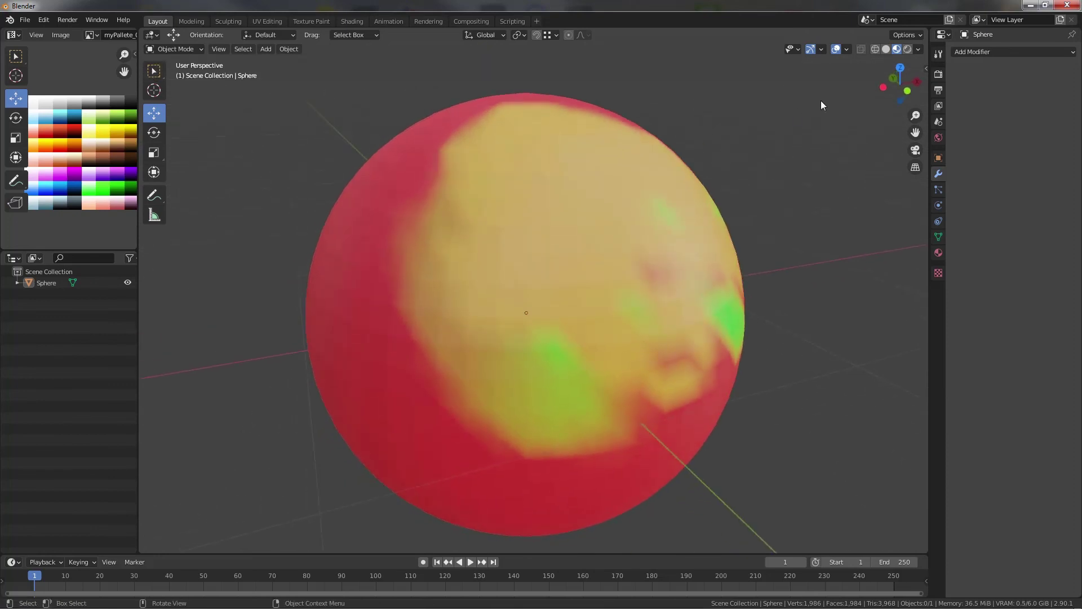
Step: Switch the viewport to Solid shading and view the sphere from another side
left_click(886, 49)
mouse_move(711, 195)
middle_mouse_down()
mouse_move(674, 199)
mouse_move(664, 222)
middle_mouse_up()
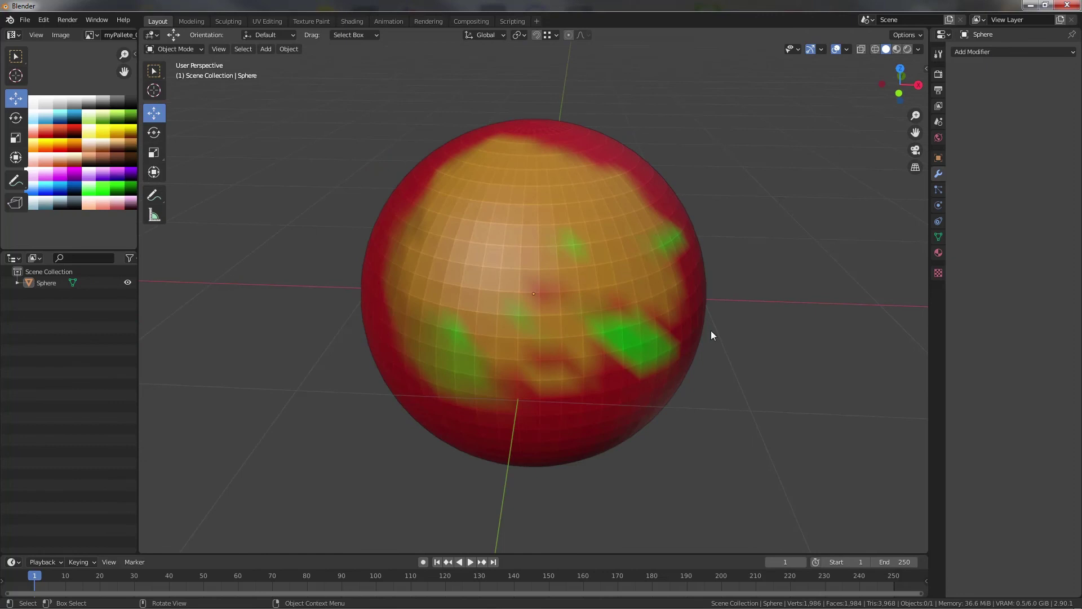
mouse_move(708, 328)
middle_mouse_down()
mouse_move(723, 313)
mouse_move(804, 311)
middle_mouse_up()
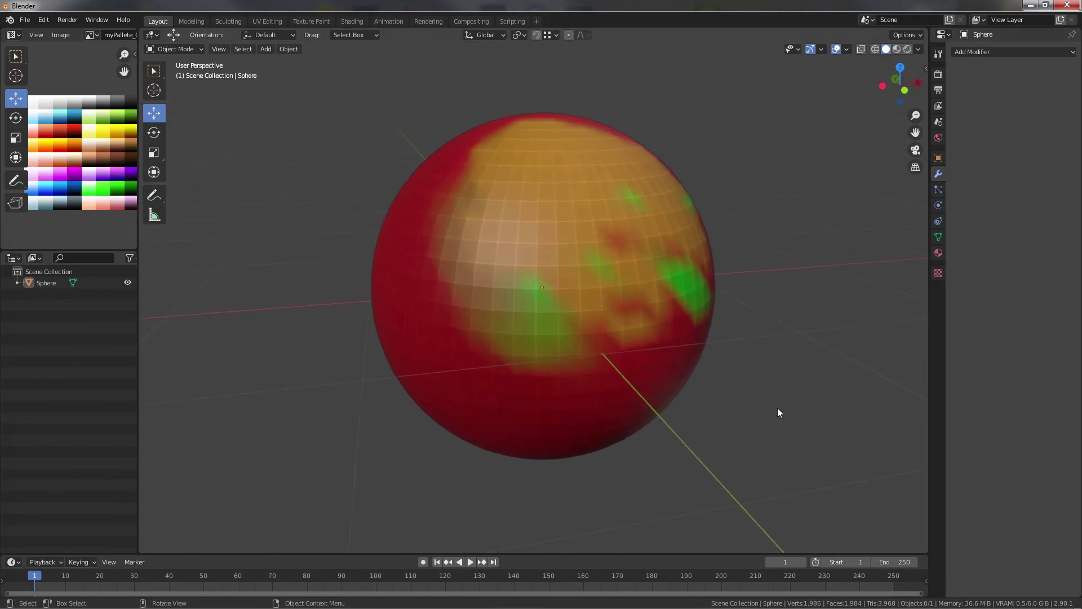